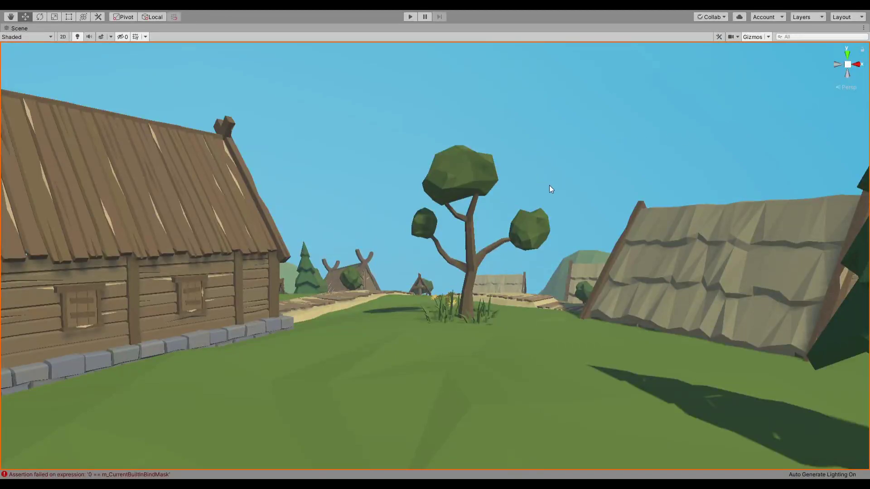
right_click_drag(569, 189, 194, 183)
key("w")
key("shift+space")
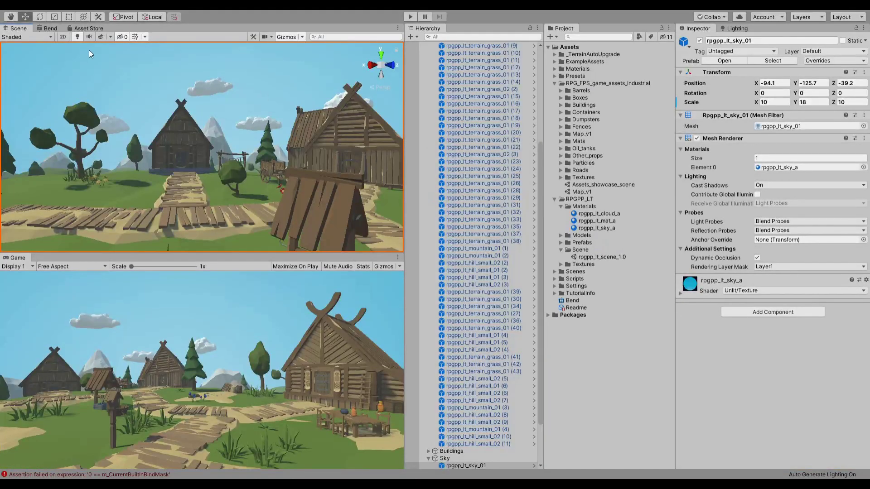
In the Bend shader graph, connect the R outputs of the Position and Camera Split nodes directly to the Distance node's A and B inputs.
left_click(49, 29)
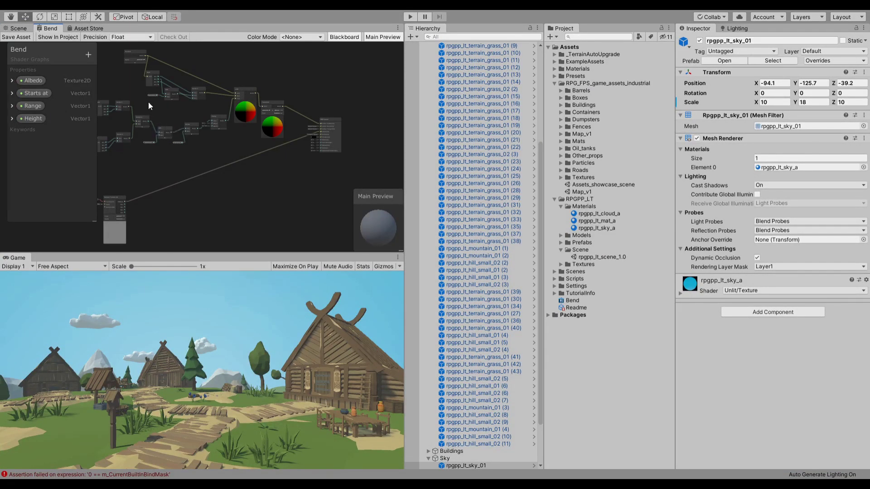
key("shift+space")
scroll(398, 216, "up", 8)
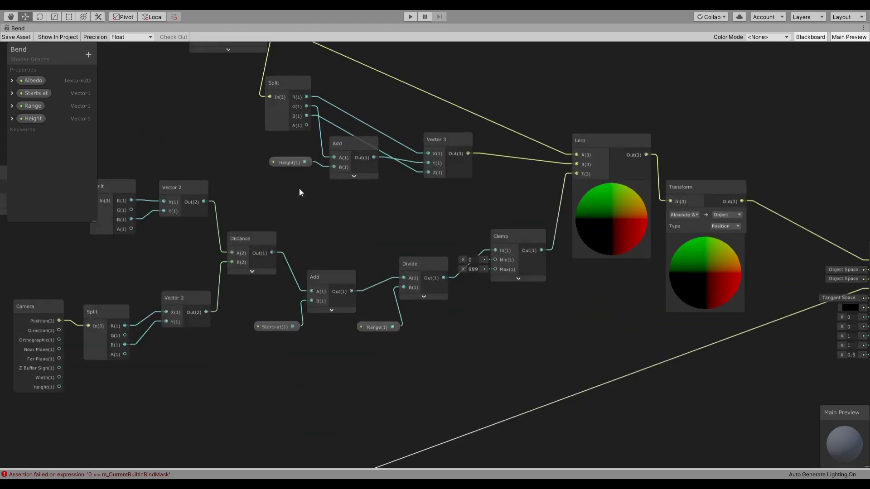
middle_click_drag(299, 189, 435, 215)
left_click_drag(268, 227, 368, 279)
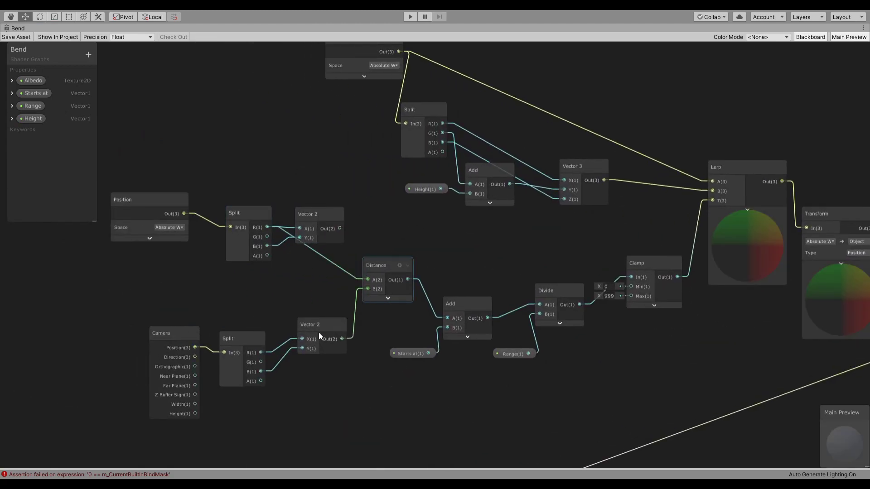
left_click_drag(261, 352, 368, 289)
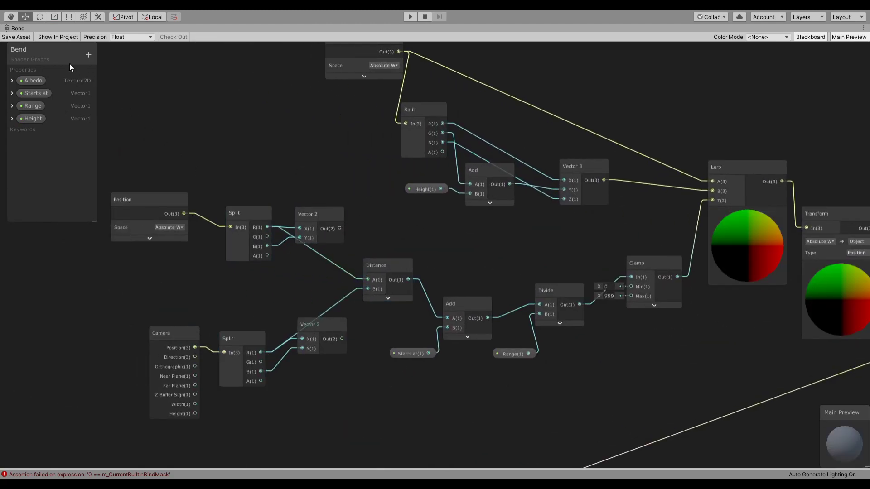
key("shift+space")
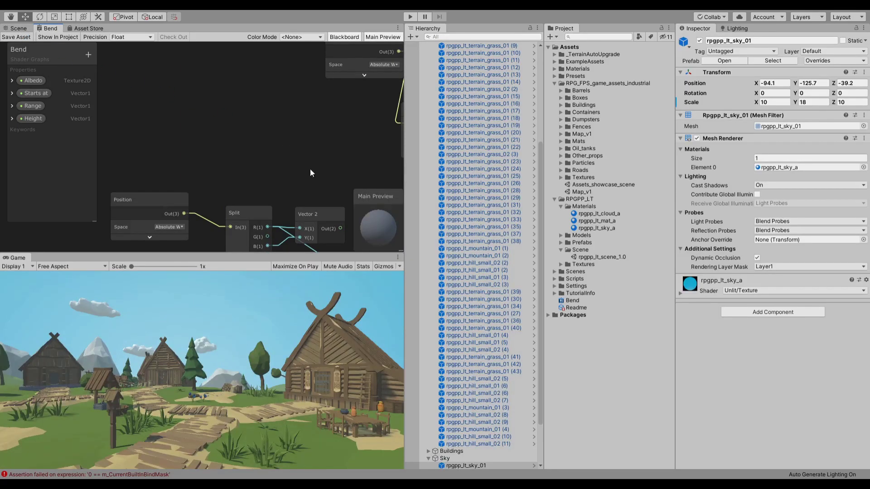
Return to the Scene view and select the rpgpp_lt_cloud_02 cloud above the village.
left_click(19, 28)
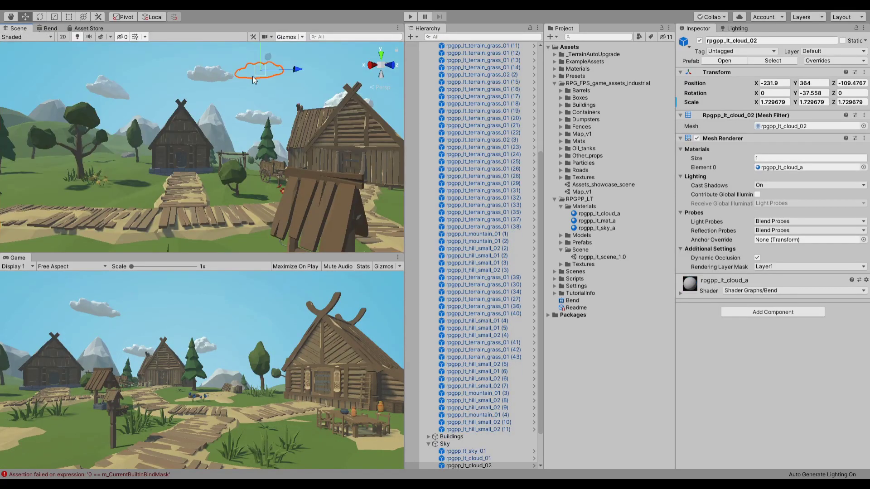
key("shift+space")
right_click_drag(334, 150, 357, 152)
key("shift+space")
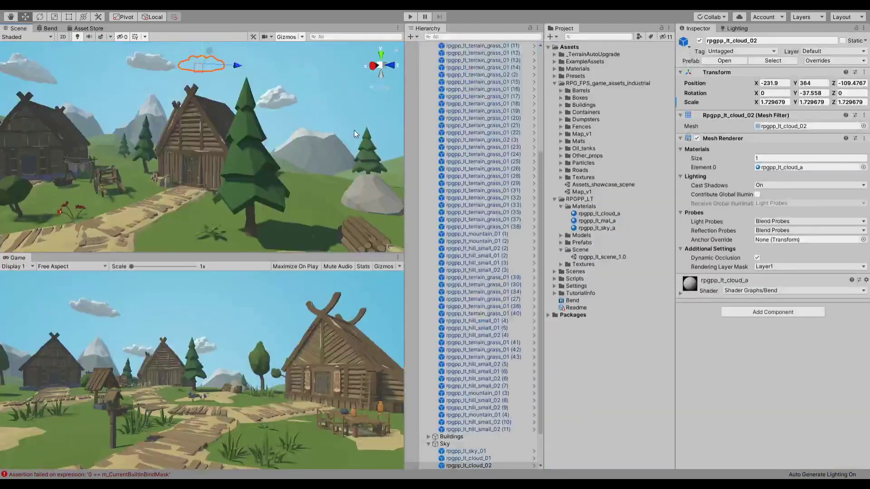
Set Starts at to -25.29 and Height to 2.9 on the rpgpp_lt_cloud_a and rpgpp_lt_mat_a materials together.
left_click(609, 213)
left_click(609, 221, "shift")
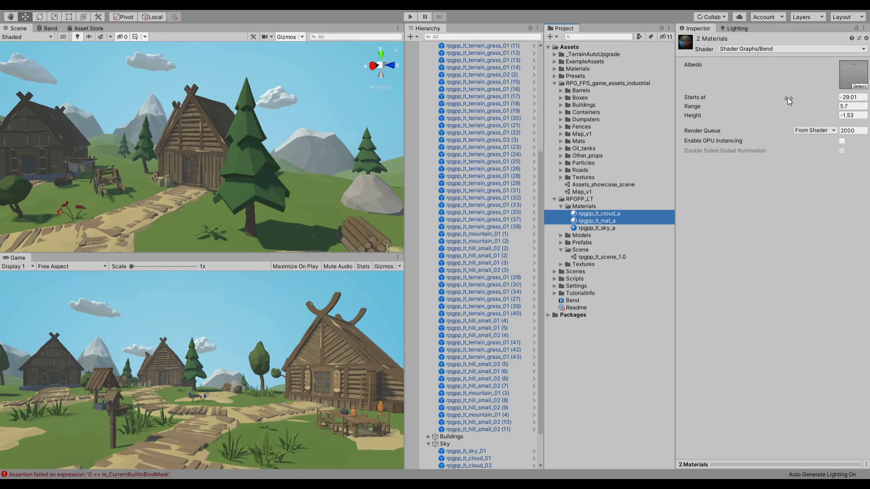
left_click_drag(787, 97, 835, 117)
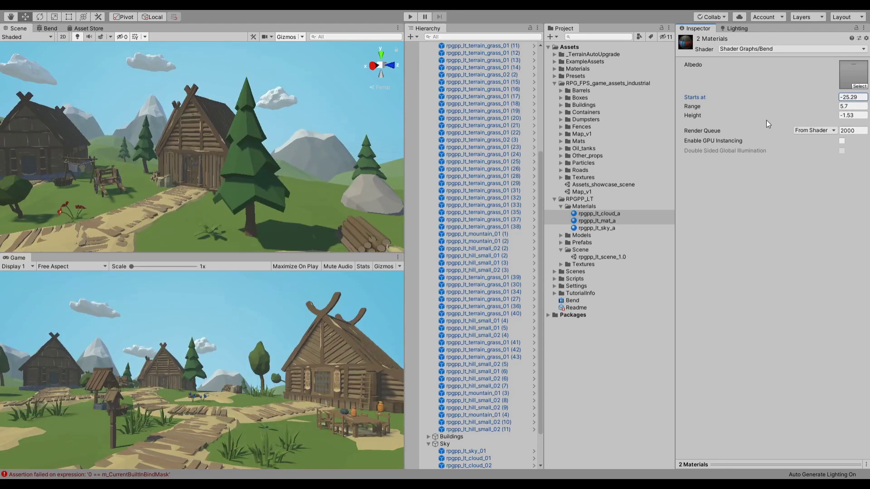
left_click_drag(767, 117, 779, 116)
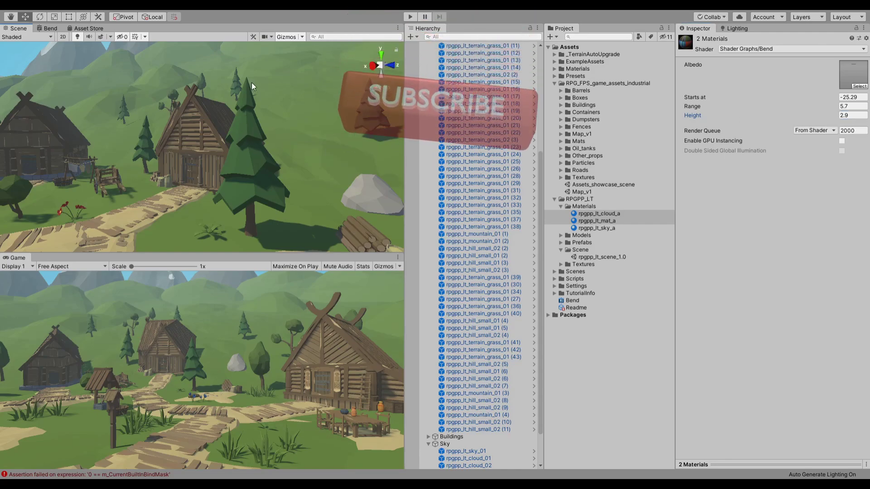
key("shift+space")
right_click_drag(263, 85, 501, 157)
key("w")
key("a")
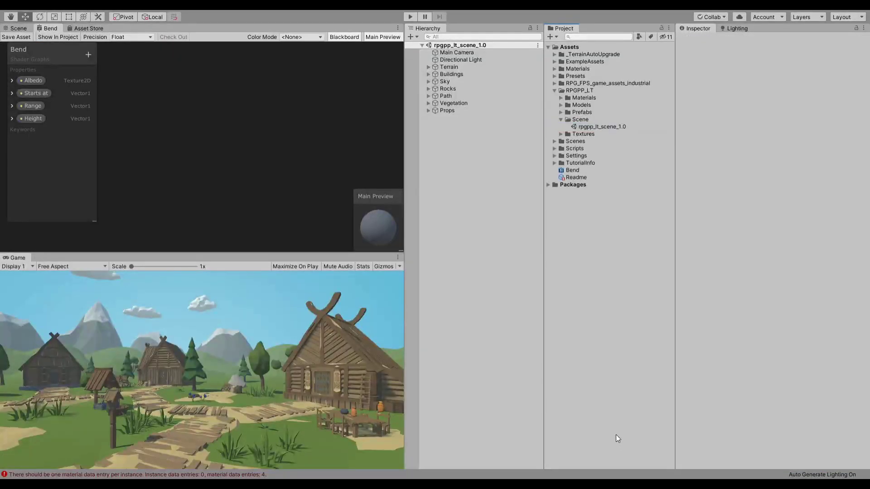
Examine which shaders the cloud, mat and sky materials in the RPGPP_LT Materials folder use.
left_click(577, 92)
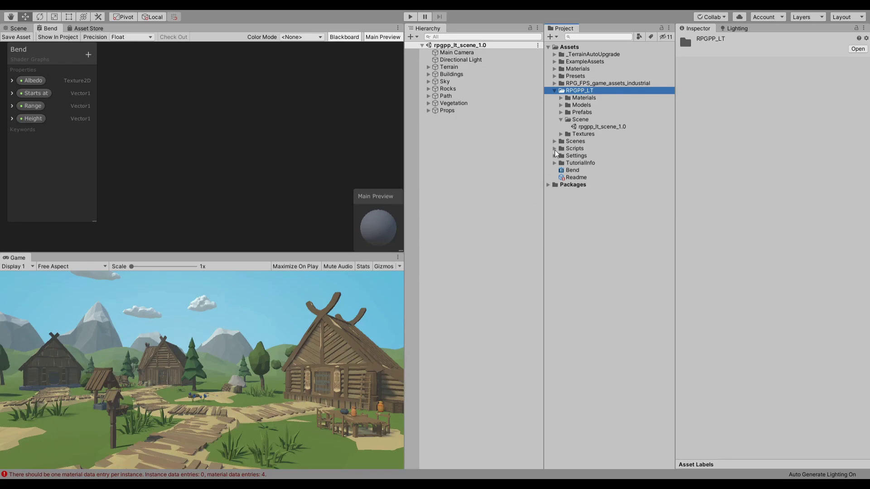
left_click(561, 98)
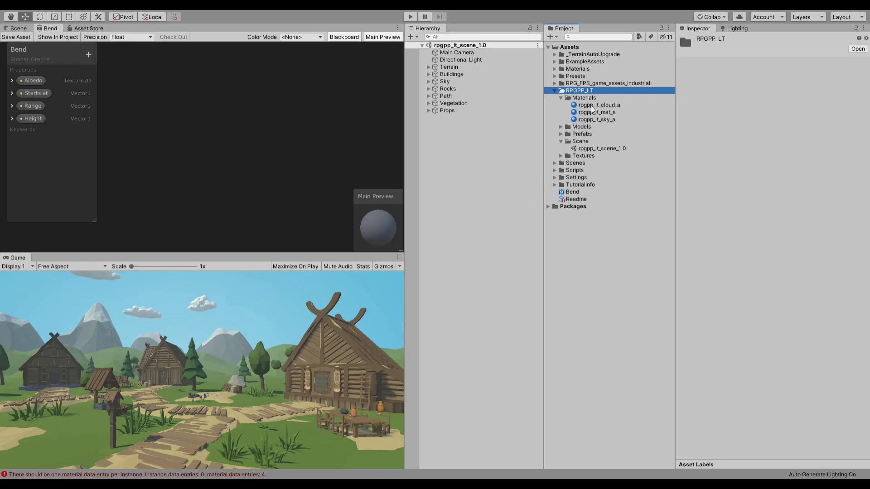
left_click(593, 105)
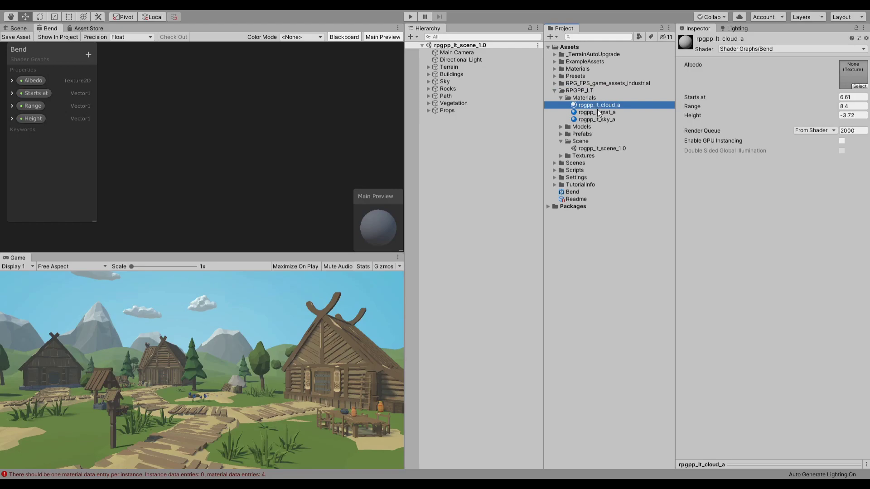
left_click(592, 119, "shift")
left_click(592, 120)
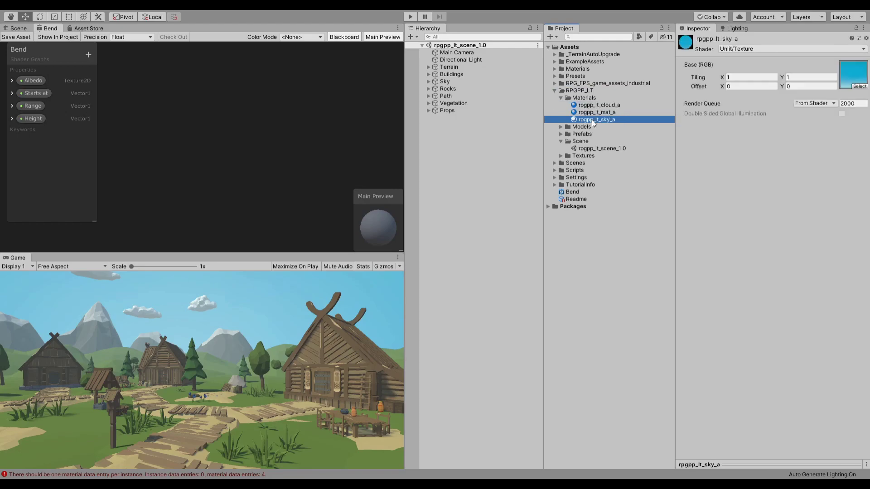
left_click(594, 113)
left_click(595, 105)
left_click(593, 118)
left_click(599, 112)
left_click(602, 104, "shift")
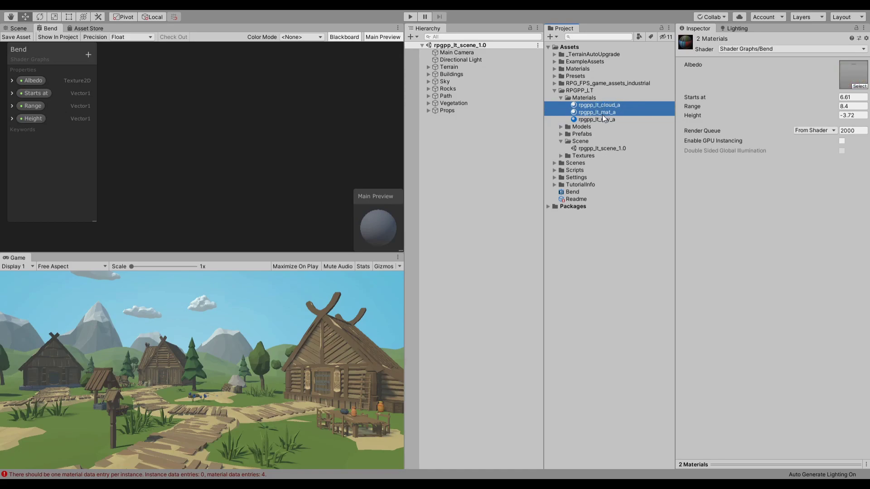
Examine the Bend shader's Albedo property reference and the Albedo texture slots of rpgpp_lt_cloud_a and rpgpp_lt_mat_a.
left_click(573, 193)
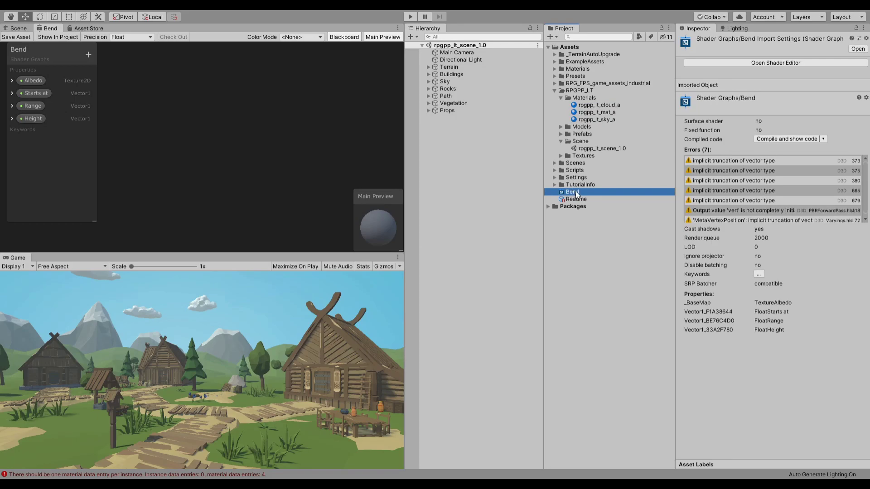
left_click(12, 81)
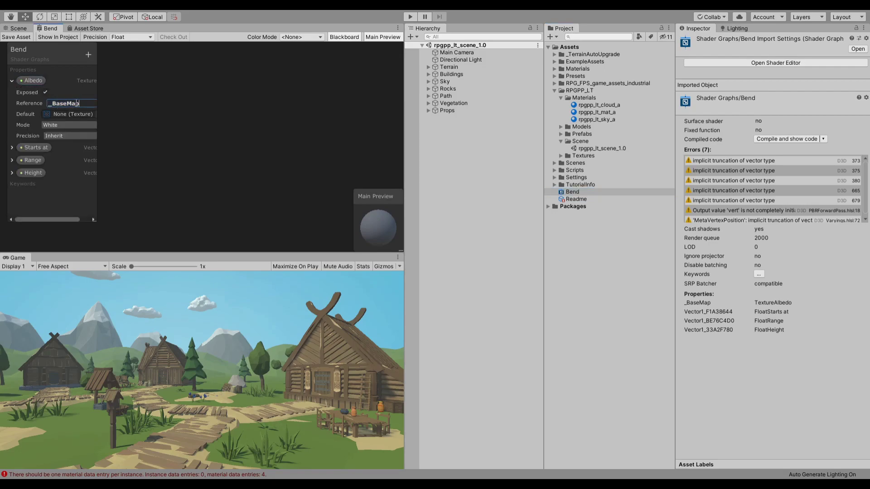
left_click_drag(78, 103, 34, 108)
left_click(598, 106)
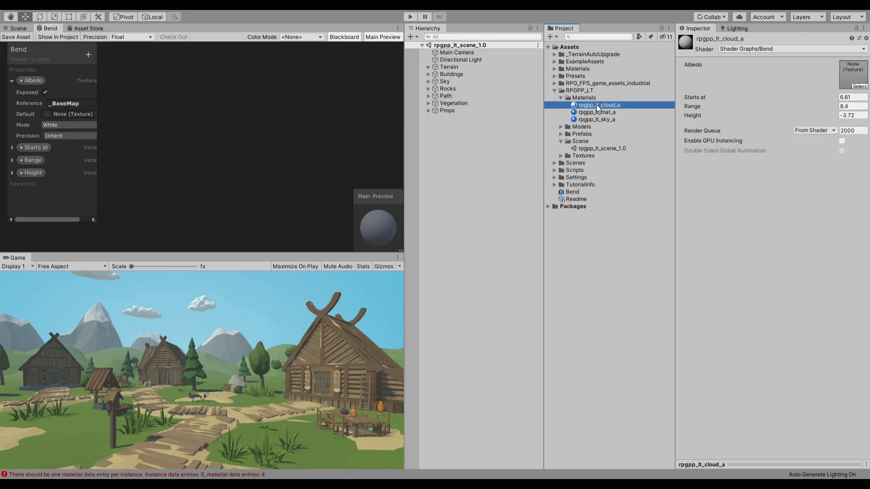
left_click(610, 113)
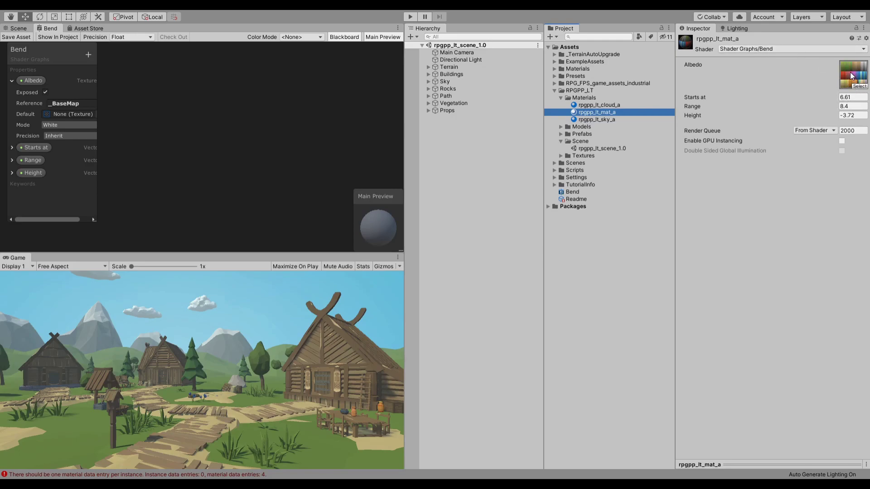
left_click(11, 81)
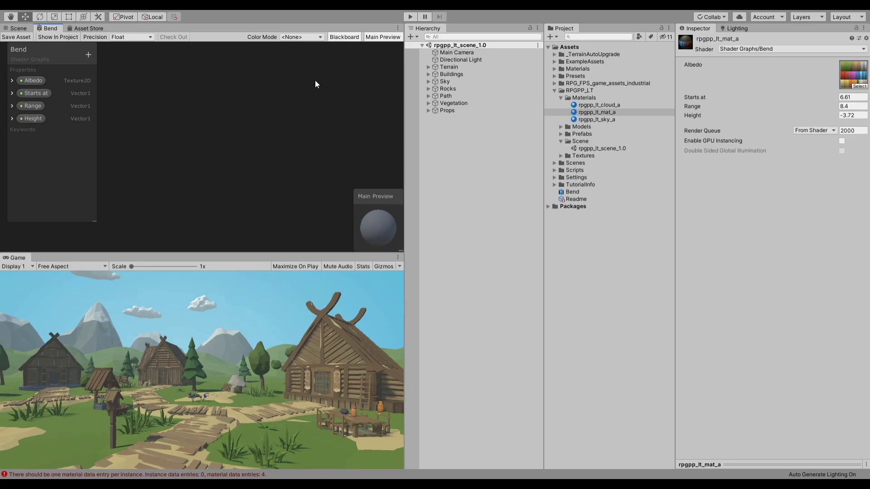
Enlarge the Bend graph and move the PBR Master node closer to the Sample Texture 2D node.
key("shift+space")
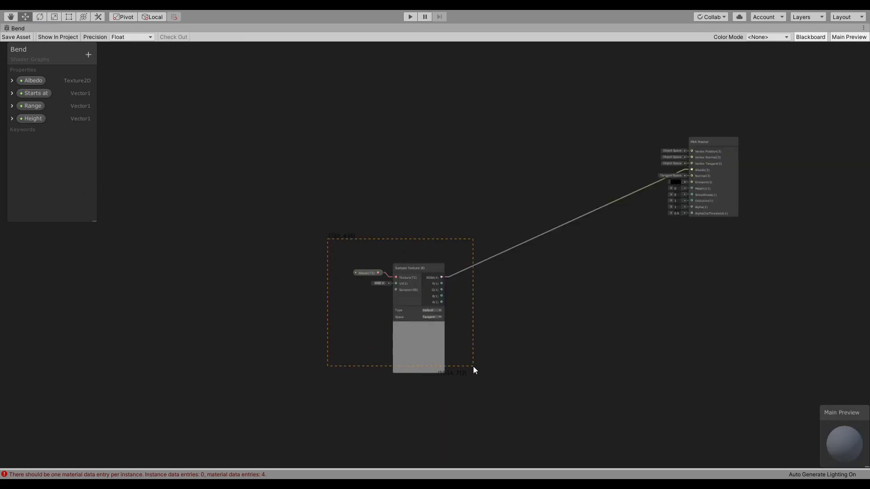
left_click_drag(474, 367, 428, 385)
scroll(403, 278, "up", 3)
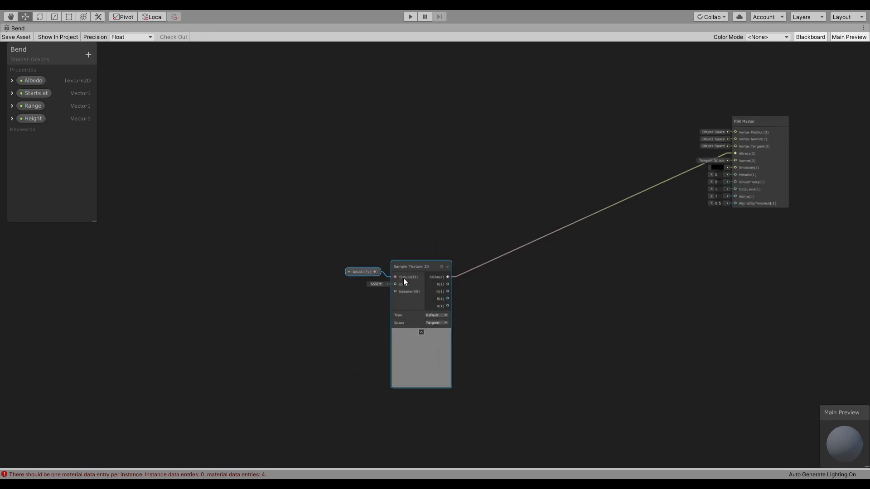
middle_click_drag(537, 240, 488, 249)
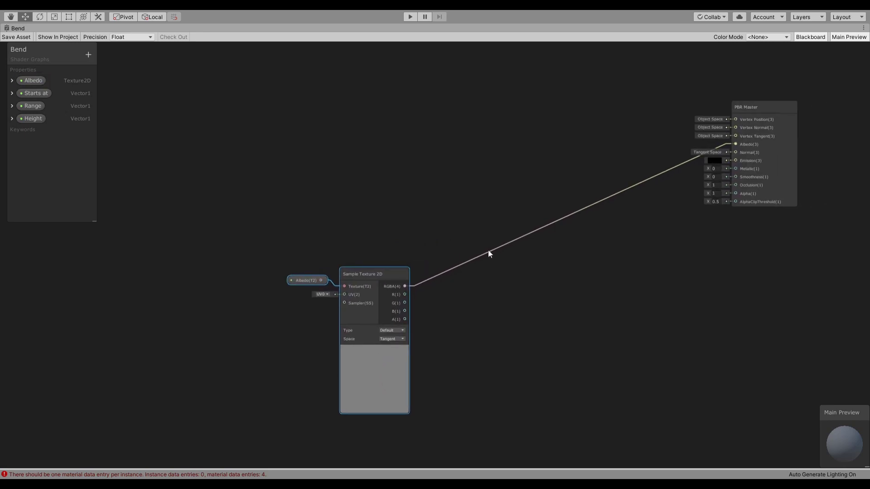
left_click_drag(769, 107, 708, 89)
middle_click_drag(526, 107, 479, 232)
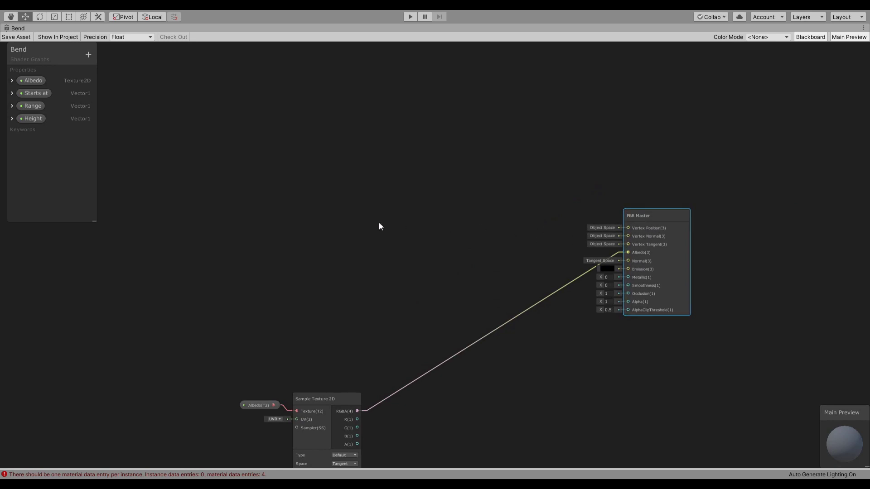
Add a Camera node and, above it, a Position node set to Absolute World space with its preview collapsed.
middle_click_drag(344, 204, 386, 213)
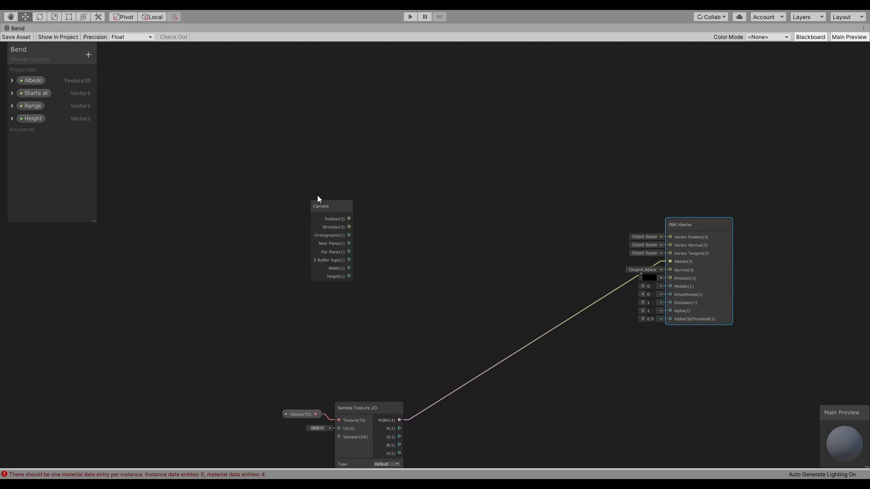
left_click_drag(318, 200, 249, 224)
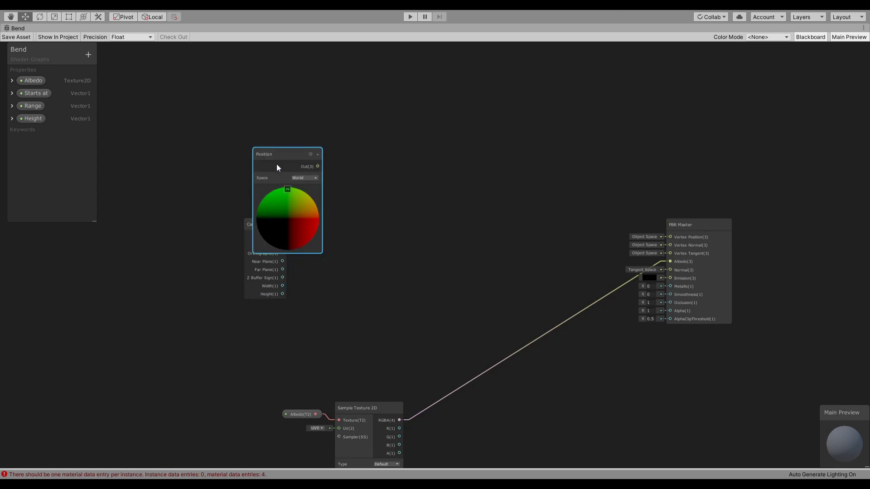
left_click_drag(267, 153, 217, 108)
middle_click_drag(275, 143, 286, 236)
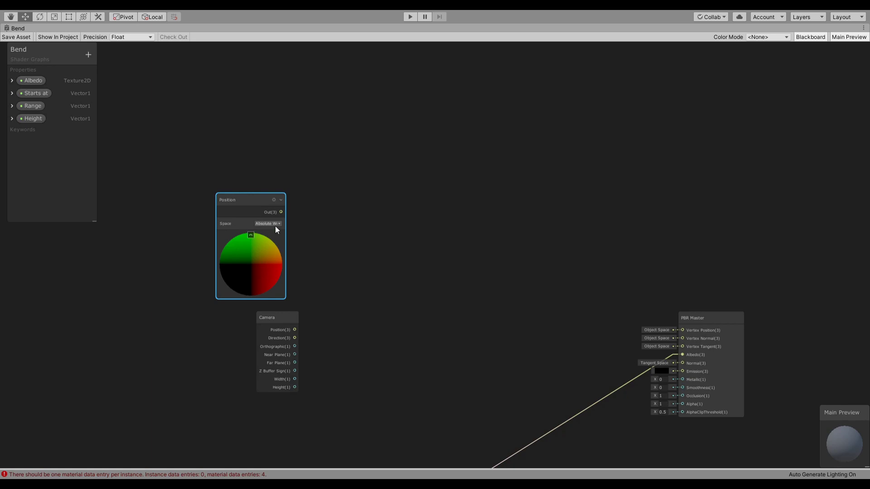
left_click(250, 235)
mouse_move(246, 198)
left_mouse_down()
mouse_move(261, 219)
mouse_move(252, 223)
mouse_move(258, 205)
left_mouse_up()
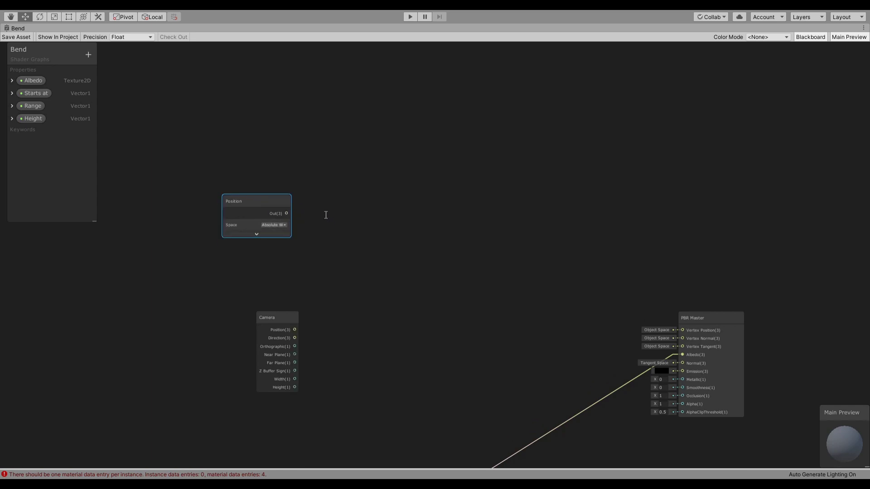
Connect one new Split node to the Position node's output and another to the Camera node's Position output.
key("Return")
left_click_drag(294, 330, 317, 329)
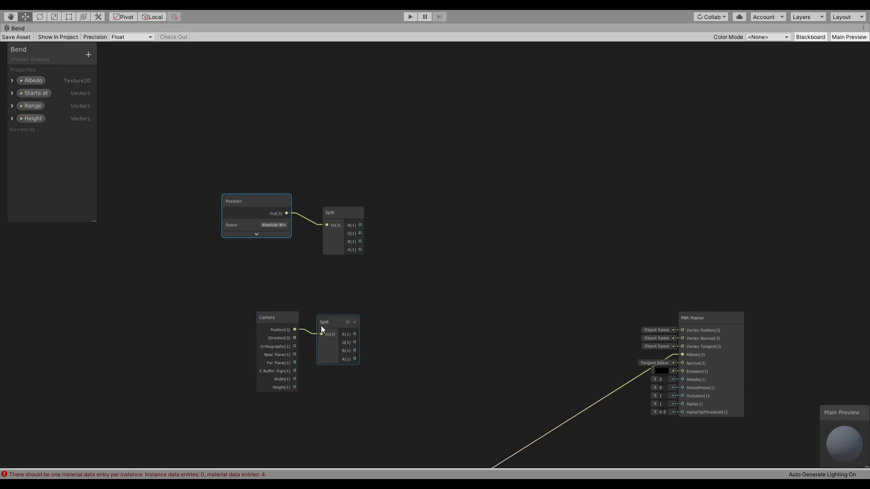
Connect the R and B outputs of each Split node to the X and Y inputs of its own new Vector 2 node.
left_click_drag(360, 225, 385, 237)
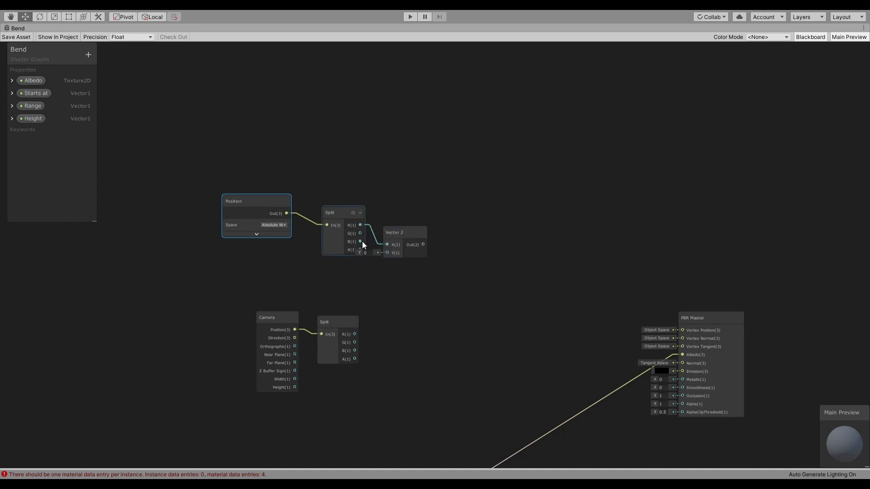
left_click_drag(361, 241, 393, 216)
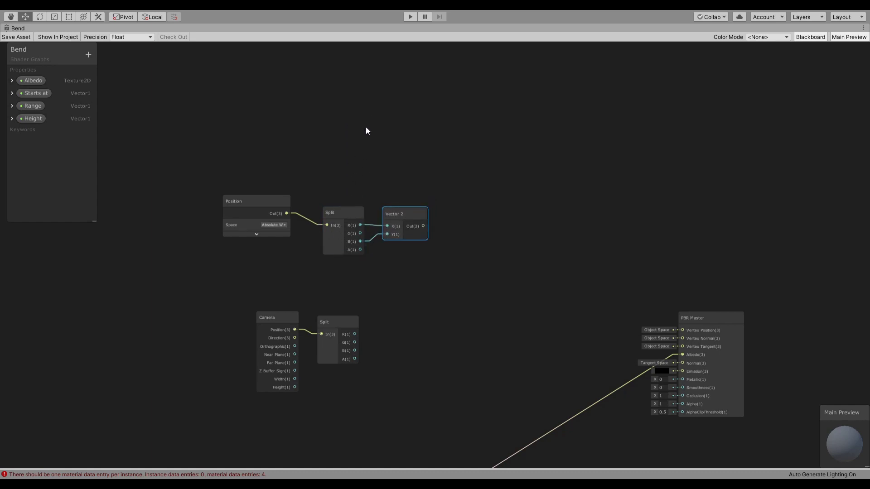
left_click_drag(355, 334, 367, 333)
key("Return")
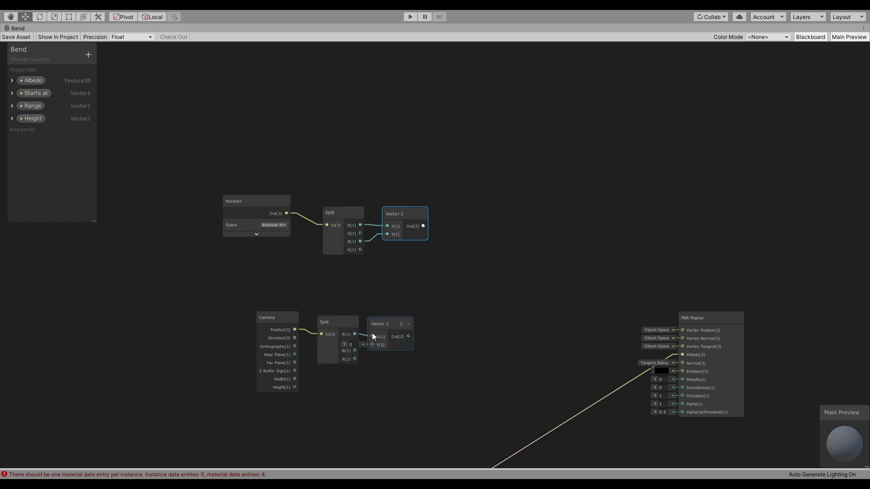
left_click_drag(354, 351, 395, 305)
Add a Distance node with its preview collapsed, connecting the upper Vector 2 output to A and the lower one to B.
left_click_drag(423, 226, 471, 241)
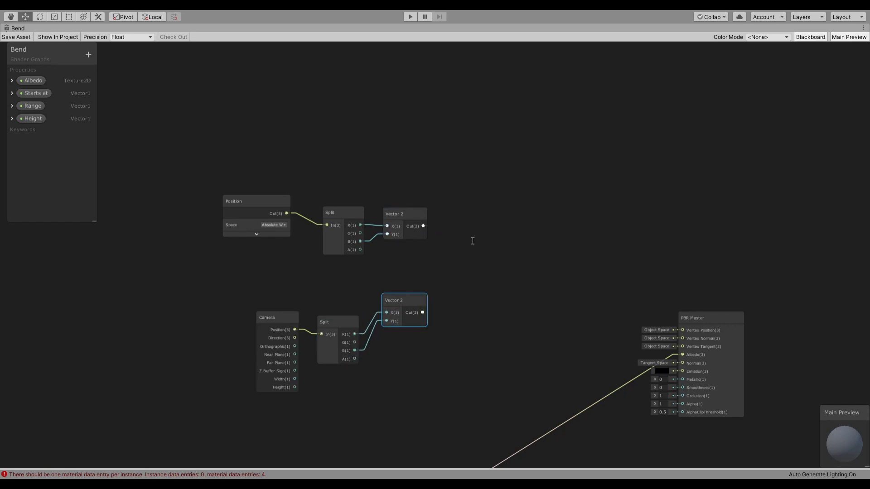
key("Return")
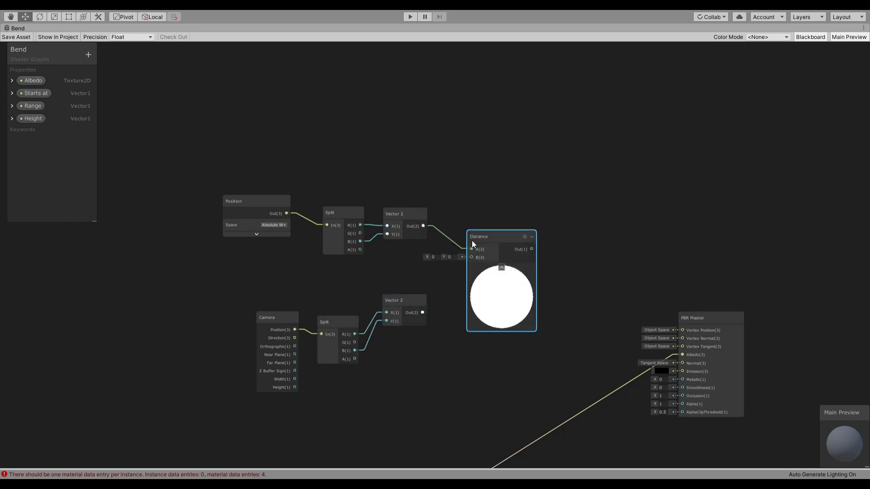
left_click(503, 268)
left_click_drag(418, 316, 451, 262)
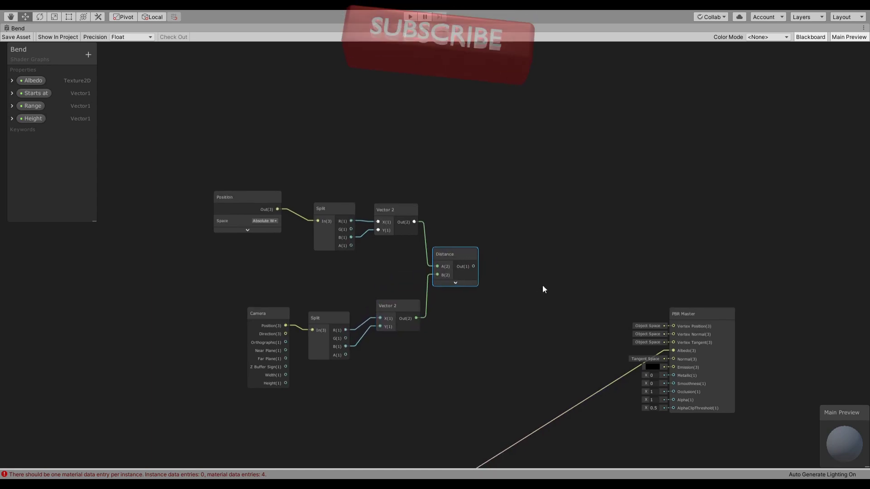
Multiply the Distance output with the Sample Texture 2D RGBA output, feed the product into the PBR Master's Albedo, and save the asset.
middle_click_drag(543, 286, 450, 216)
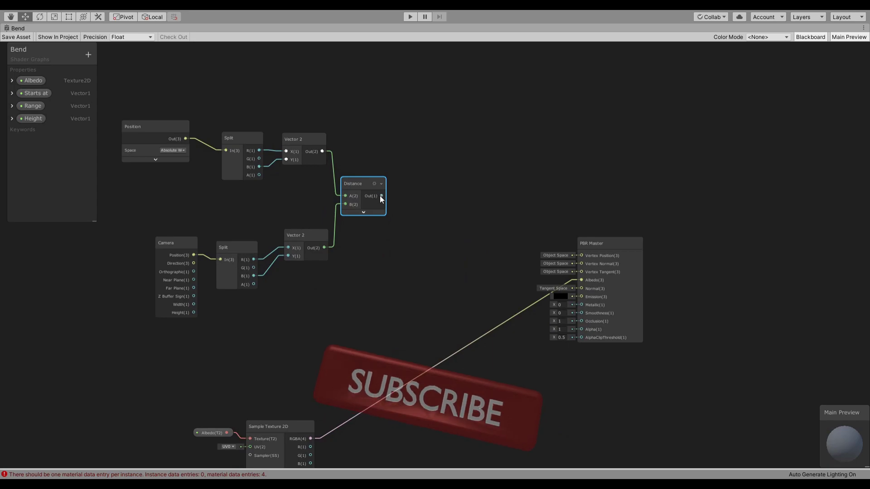
left_click_drag(381, 195, 466, 247)
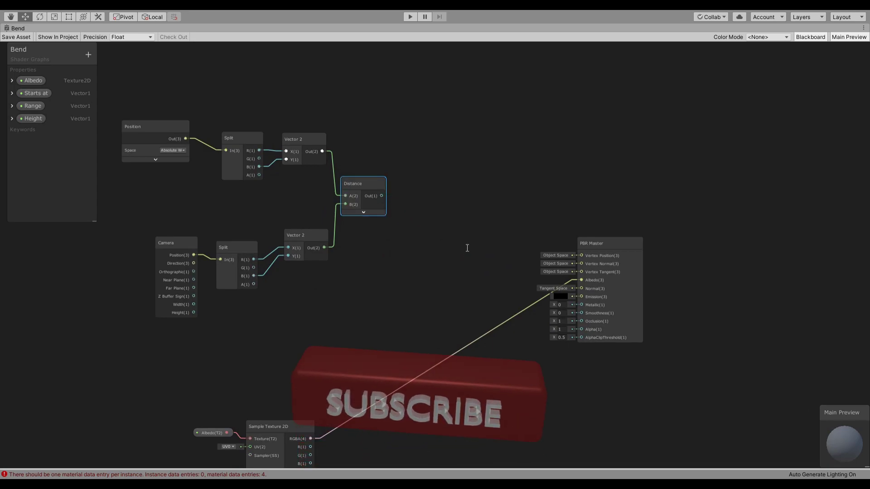
key("Return")
left_click(495, 277)
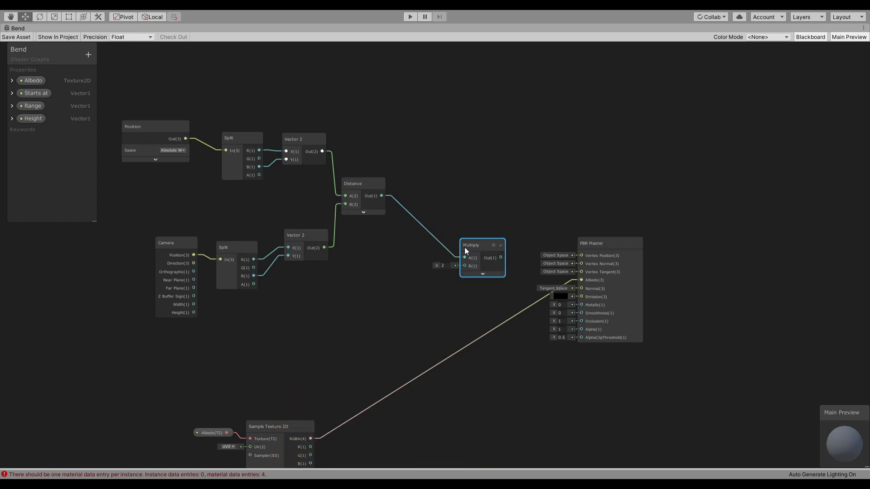
left_click_drag(465, 250, 470, 261)
left_click_drag(310, 438, 581, 275)
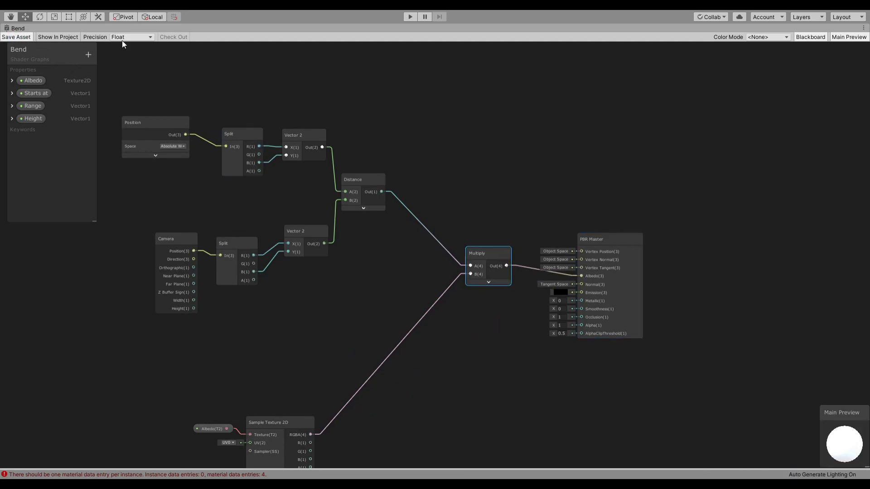
Restore the editor layout and examine in the Scene view how the materials' brightness changes with distance from the camera.
left_click(422, 88)
key("shift+space")
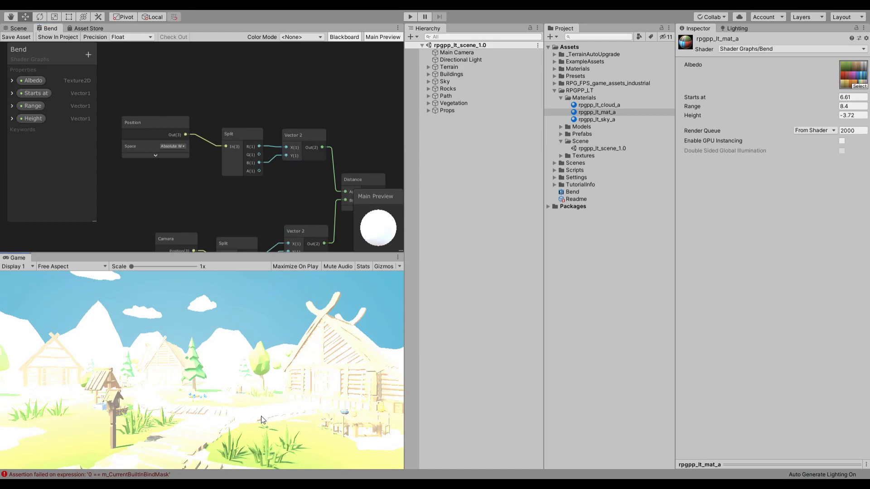
left_click(18, 27)
right_click_drag(217, 171, 216, 345)
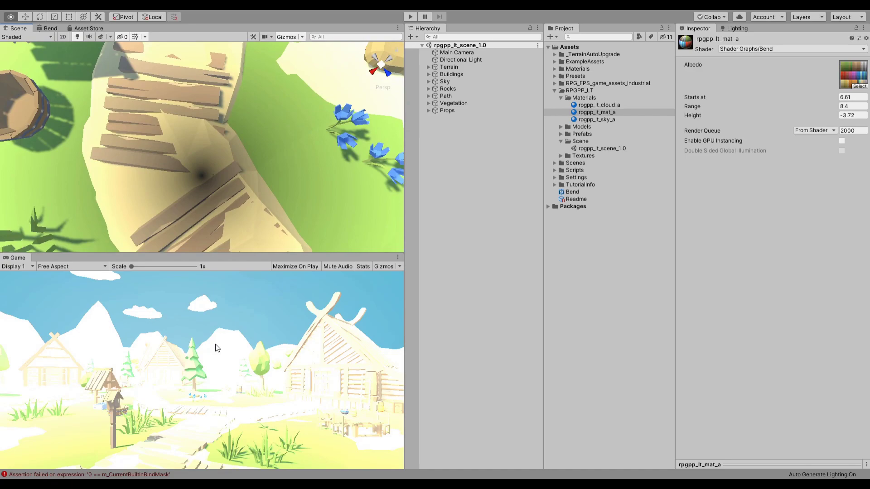
key("a")
key("d")
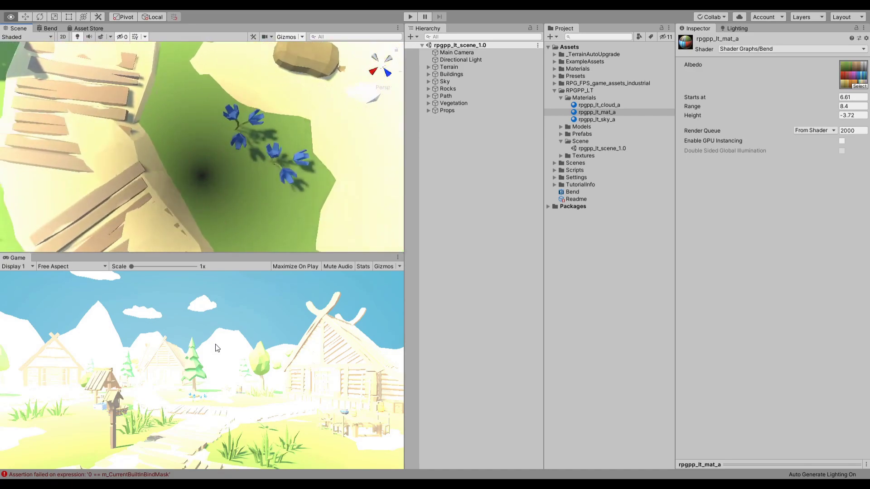
key("a")
left_click_drag(216, 347, 214, 268, "alt")
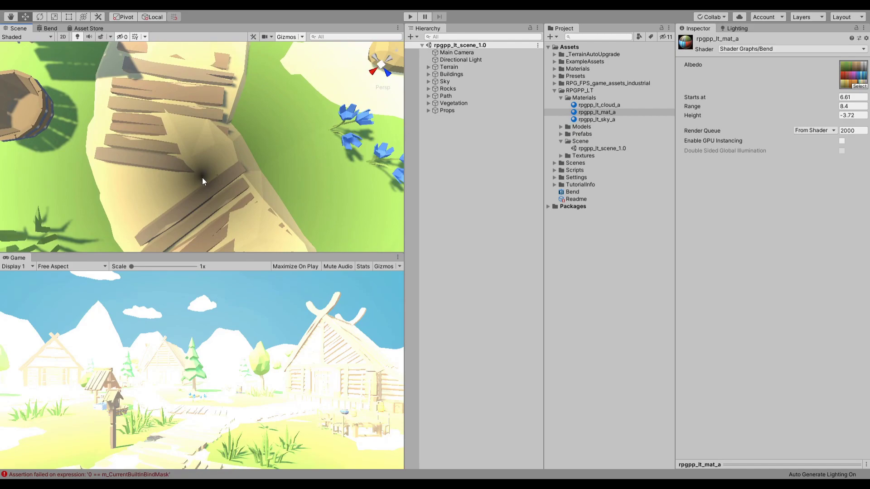
left_click_drag(205, 177, 250, 31, "alt")
right_click_drag(250, 28, 214, 151)
key("w")
key("d")
left_click_drag(213, 152, 200, 146, "alt")
key("s")
right_click_drag(201, 146, 200, 162)
key("w")
left_click_drag(201, 163, 208, 27, "alt")
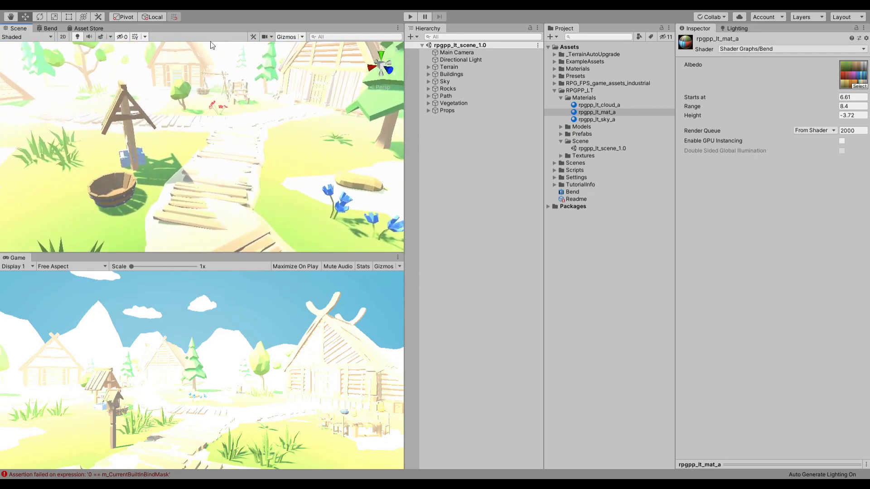
Return to the enlarged Bend graph and reconnect the Sample Texture 2D RGBA output directly to the PBR Master's Albedo input.
left_click(51, 29)
key("shift+space")
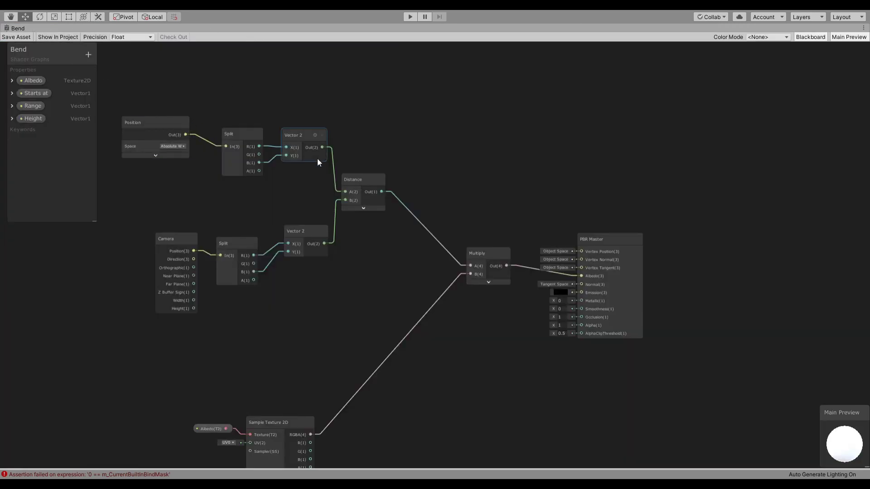
left_click_drag(411, 237, 521, 257)
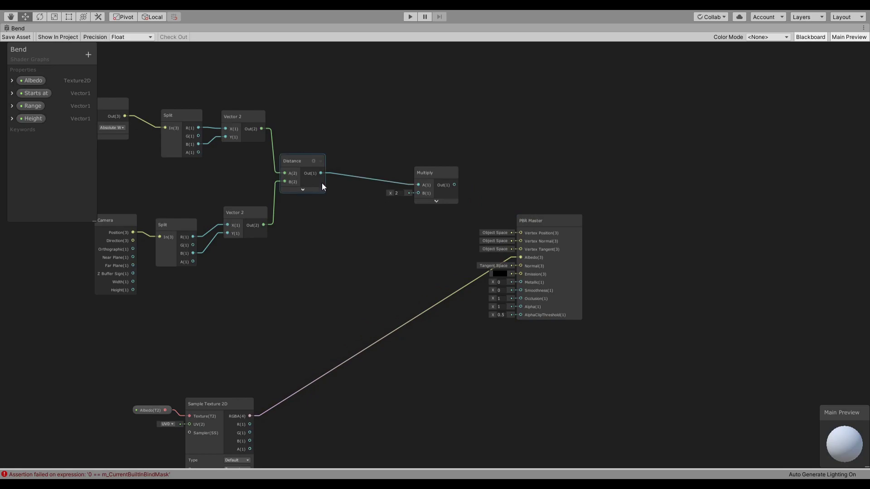
Insert an Add node with a collapsed preview after Distance, and connect the Starts at property to its B input.
left_click_drag(320, 173, 358, 194)
key("Return")
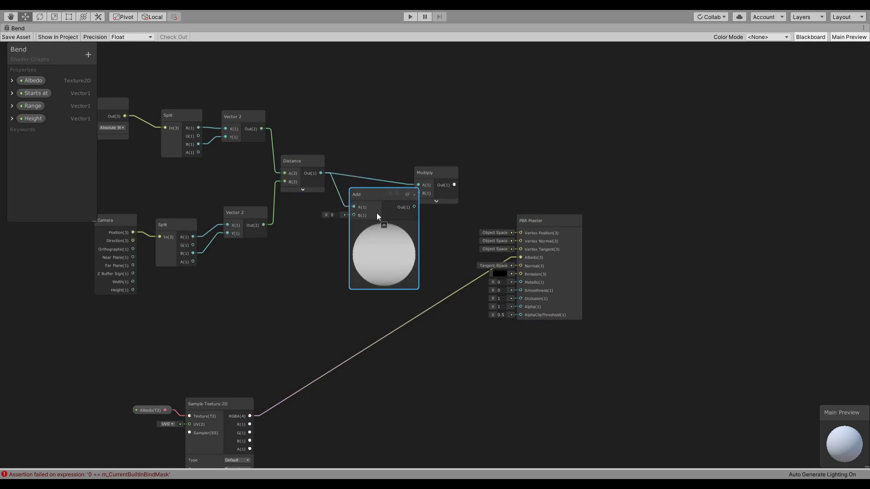
left_click(385, 225)
left_click_drag(41, 94, 143, 113)
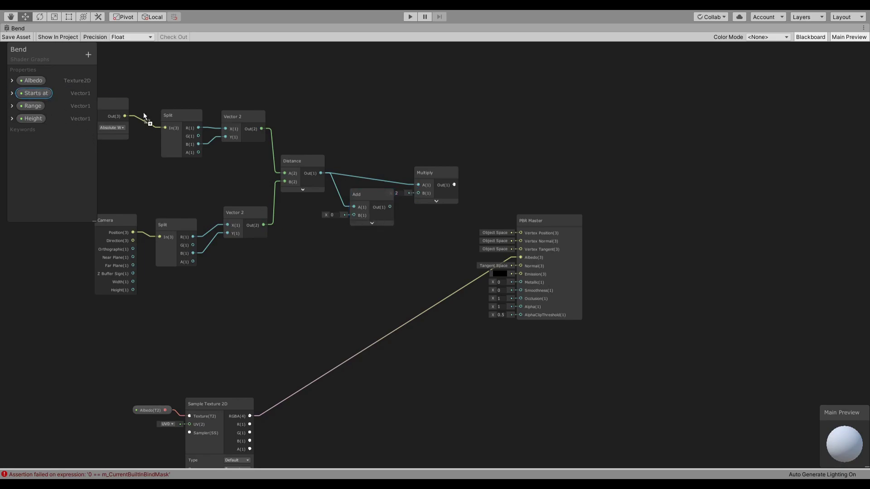
left_click_drag(303, 234, 461, 171)
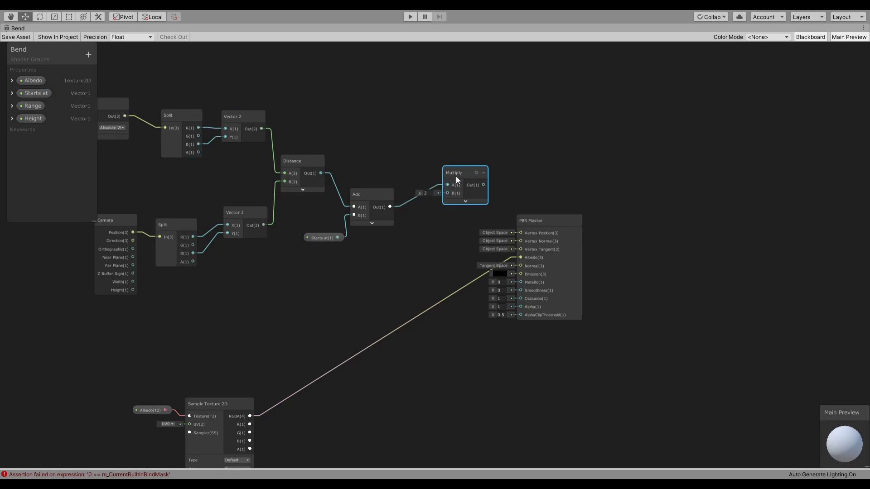
Replace the Multiply node with a Divide node taking the Add output and Range property, and move the PBR Master farther away.
key("Delete")
left_click_drag(390, 207, 432, 191)
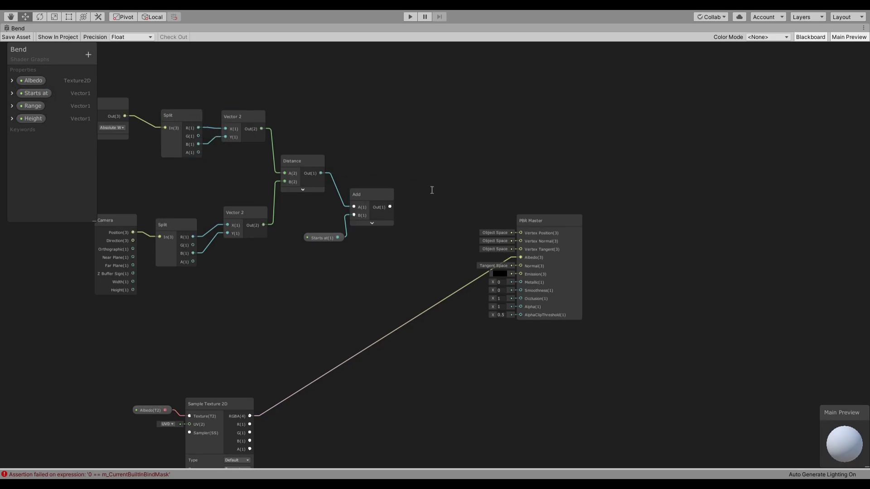
key("Return")
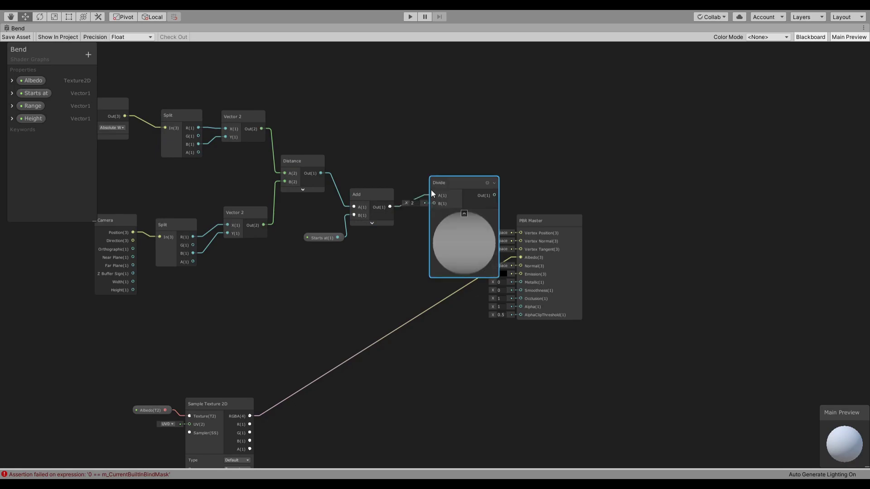
left_click(465, 214)
left_click_drag(31, 107, 433, 203)
left_click_drag(549, 224, 655, 316)
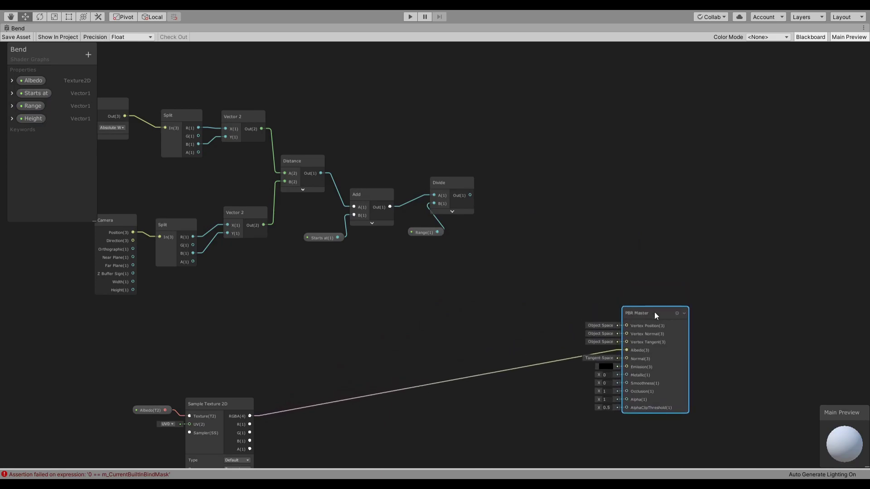
left_click_drag(413, 233, 398, 241)
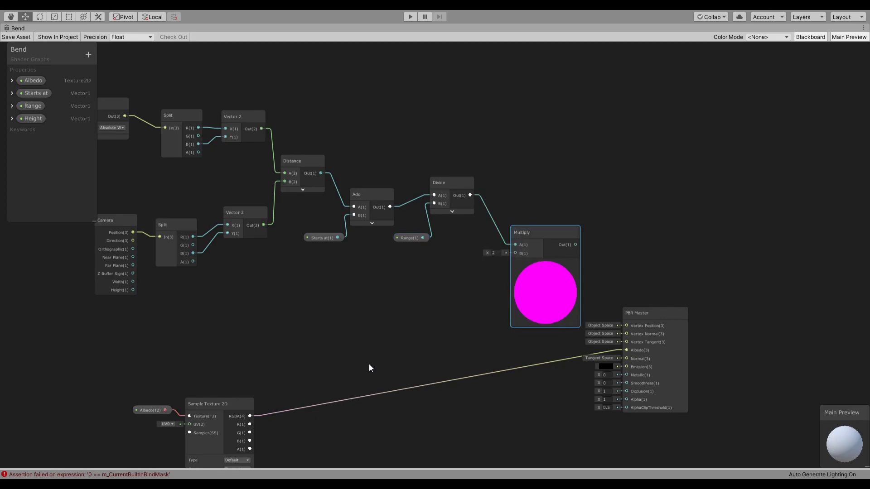
Combine the Divide output and the Sample Texture 2D RGBA output in a Multiply node feeding Albedo, and save the asset.
left_click_drag(250, 415, 626, 351)
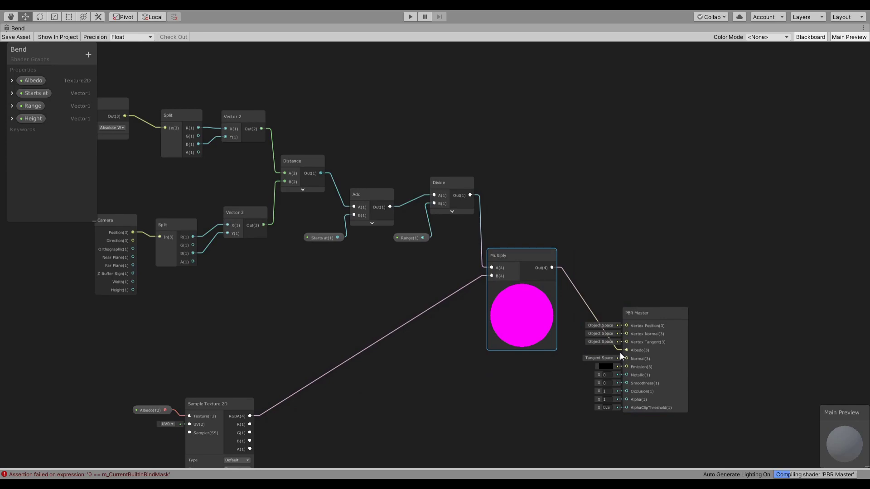
left_click(13, 38)
left_click(469, 133)
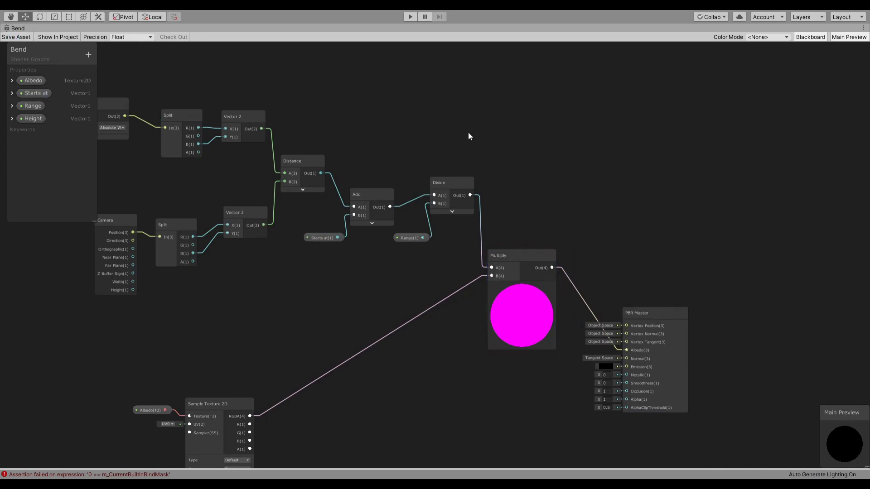
Restore the editor layout and adjust Starts at and Range on the rpgpp_lt_cloud_a and rpgpp_lt_mat_a materials together.
key("shift+space")
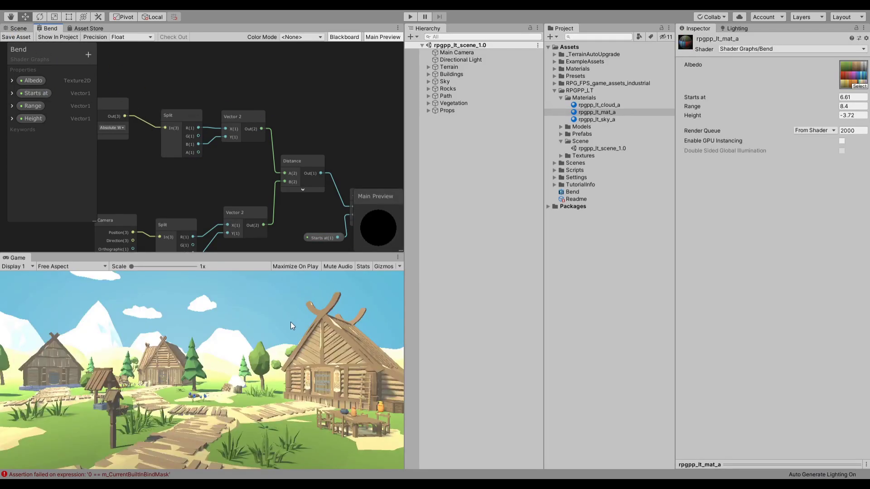
left_click(616, 106, "ctrl")
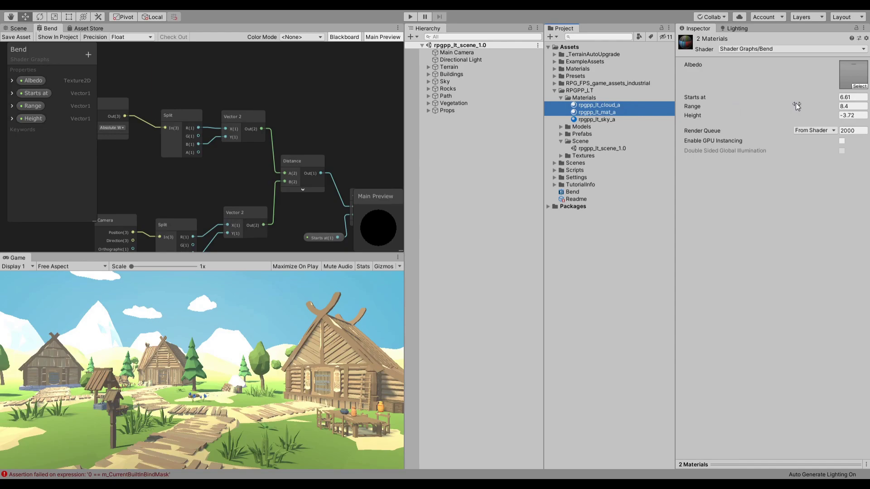
left_click_drag(801, 100, 357, 144)
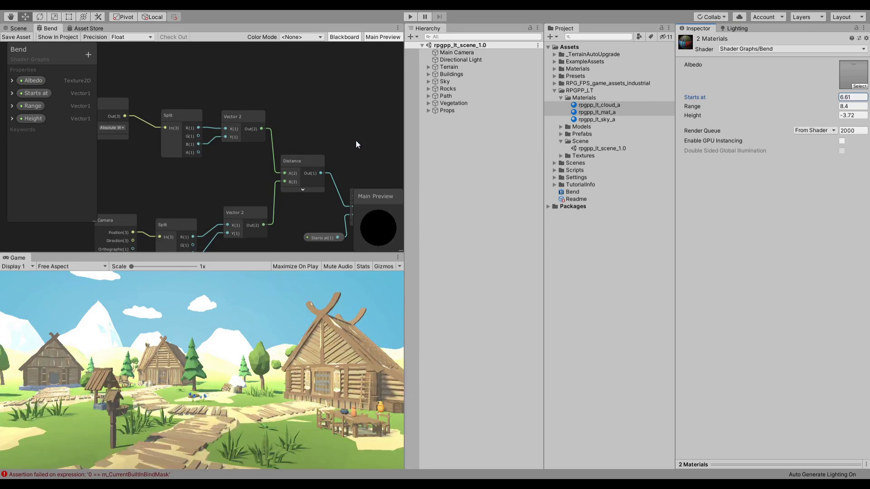
mouse_move(725, 109)
left_mouse_down()
mouse_move(817, 108)
mouse_move(651, 111)
mouse_move(716, 107)
left_mouse_up()
Delete the Multiply node in the enlarged Bend graph and connect the Sample Texture 2D RGBA output directly to Albedo.
left_click(332, 90)
key("shift+space")
middle_click_drag(486, 216, 496, 159)
left_click_drag(547, 210, 543, 224)
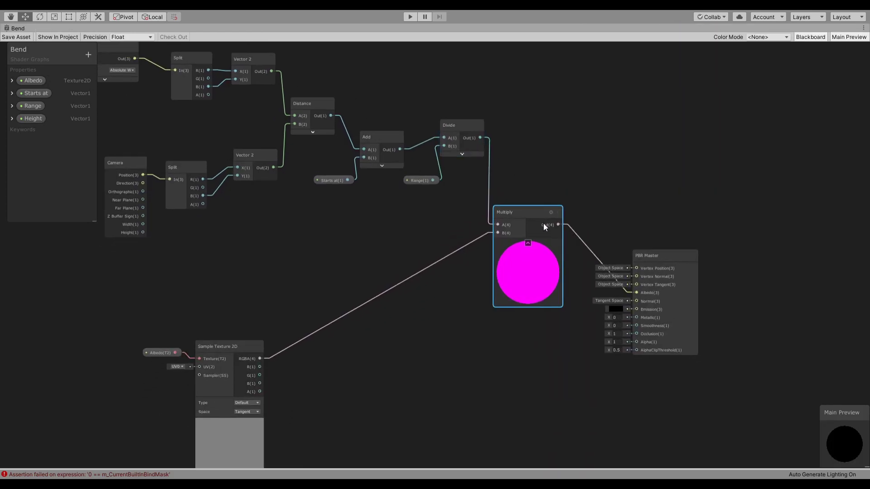
key("Delete")
left_click_drag(260, 358, 637, 292)
Add a Lerp node above the PBR Master with the Divide output connected to its T input.
middle_click_drag(541, 224, 412, 319)
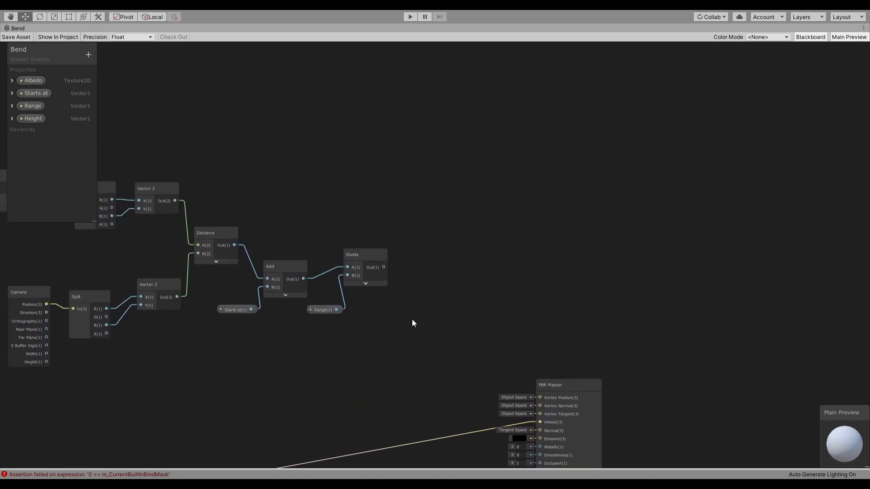
left_click_drag(383, 267, 469, 218)
key("Return")
left_click_drag(490, 197, 493, 157)
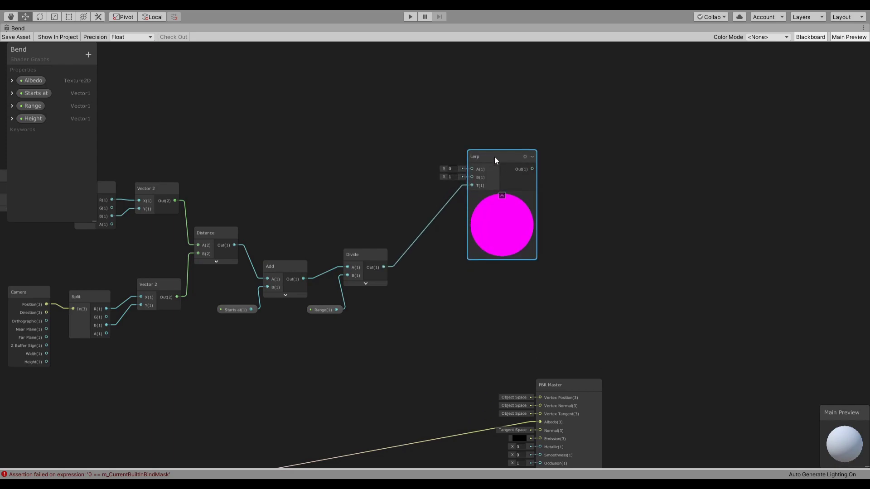
Duplicate the Absolute World Position node, place the copy near the Lerp node, and connect its output to Lerp's A input.
middle_click_drag(405, 170, 474, 311)
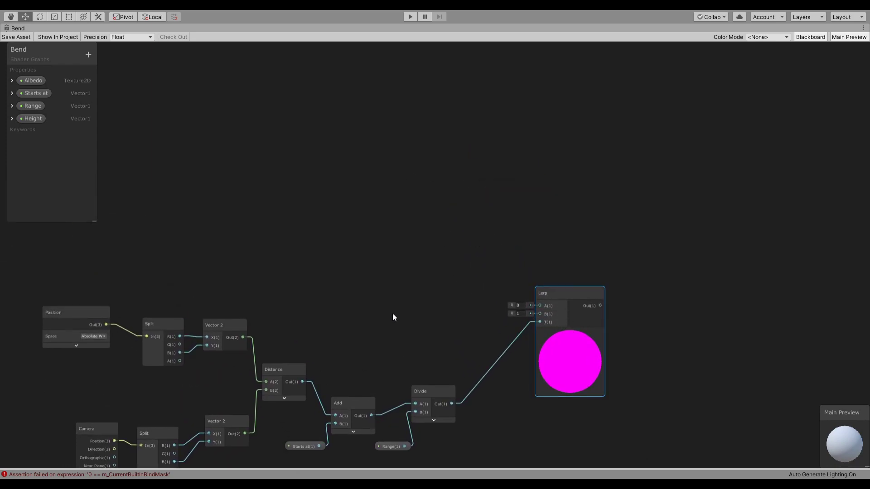
middle_click_drag(371, 307, 378, 281)
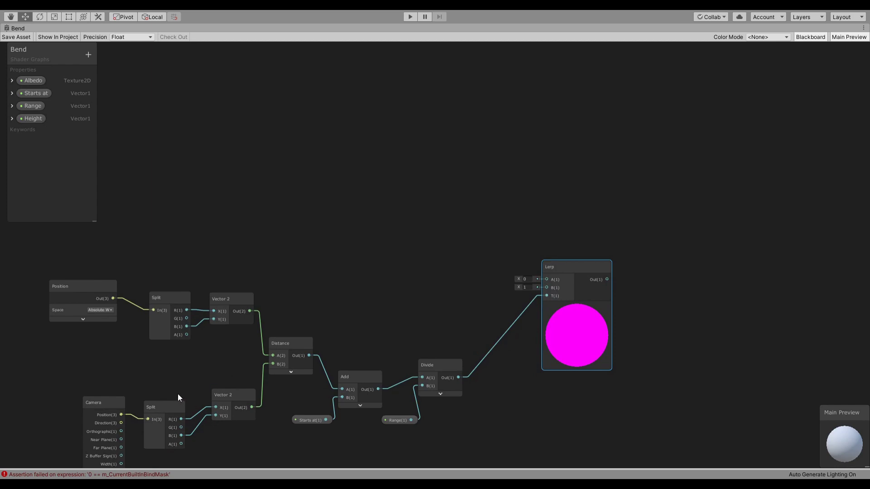
left_click(70, 297)
key("ctrl+d")
left_click_drag(77, 313, 390, 216)
middle_click_drag(390, 216, 290, 289)
left_click_drag(308, 278, 440, 352)
middle_click_drag(314, 337, 320, 265)
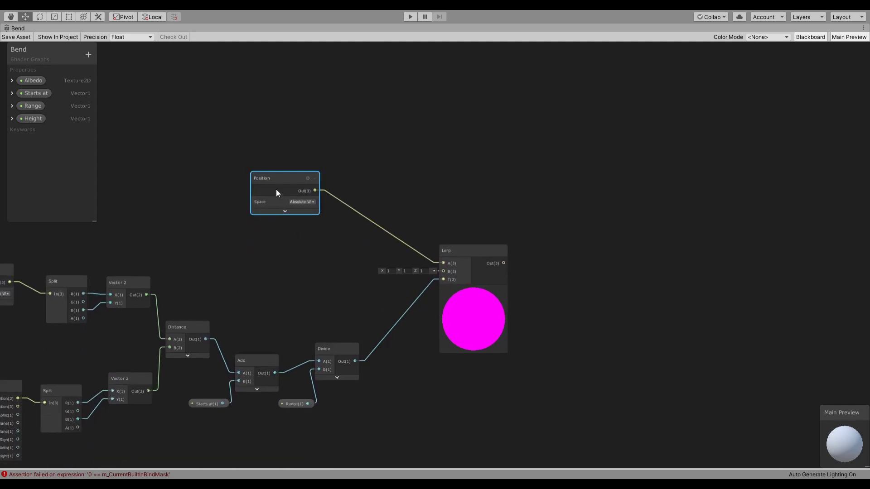
Add a Split node to the Position copy, feed its R and B outputs into a new Vector 3's X and Z, and connect that to Lerp's B.
left_click_drag(278, 192, 219, 157)
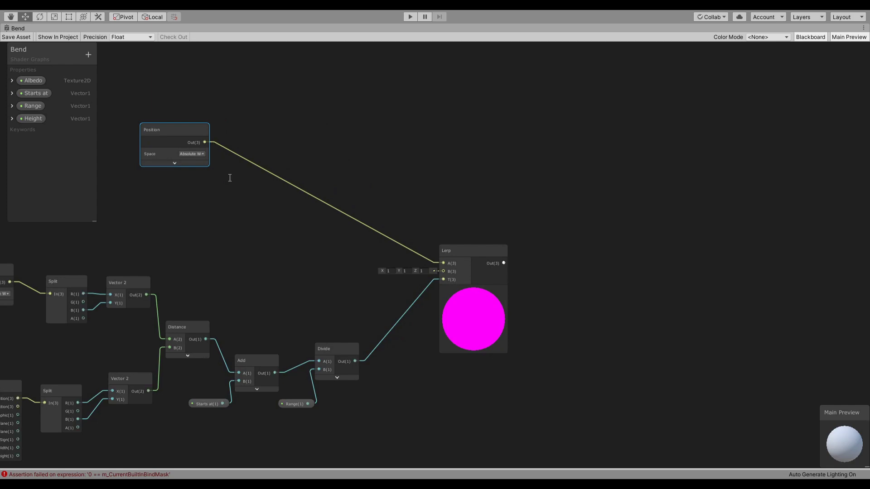
left_click_drag(228, 180, 282, 210)
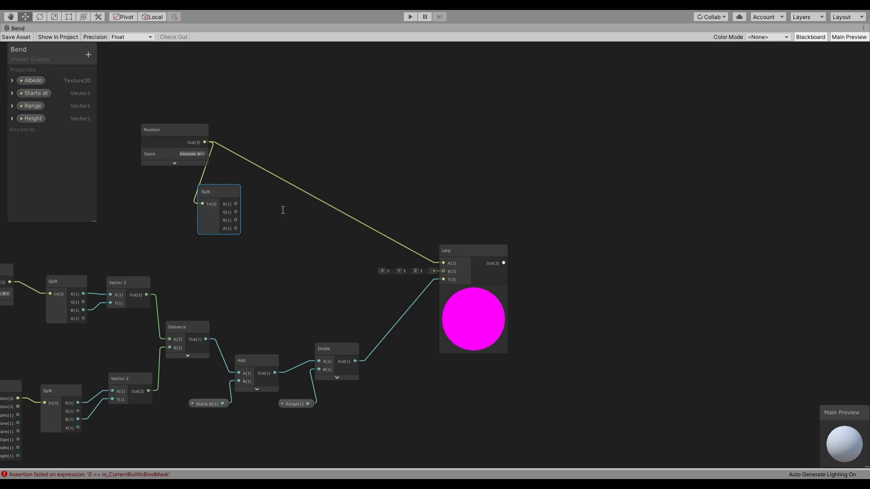
key("Return")
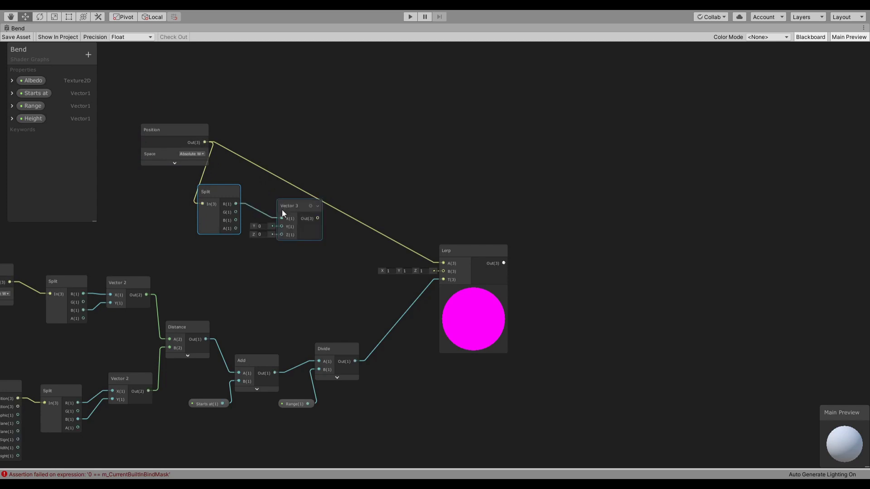
left_click_drag(236, 220, 445, 273)
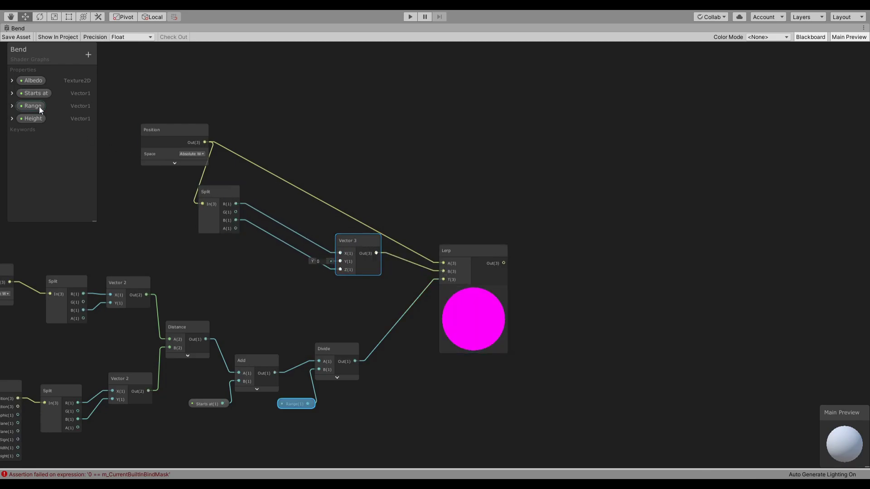
Add an Add node summing the Split's G output and the Height property, and connect its output to the Vector 3's Y input.
left_click_drag(236, 213, 279, 258)
key("Return")
left_click(308, 285)
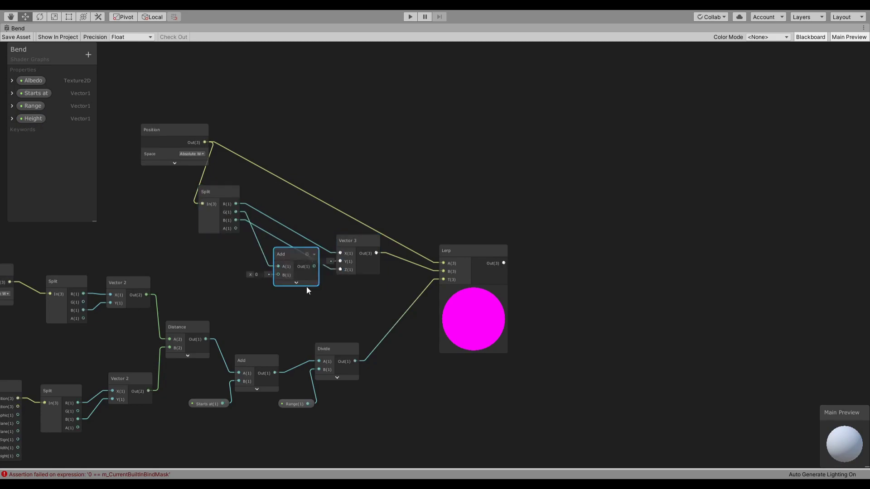
left_click(31, 119)
left_click_drag(202, 255, 264, 258)
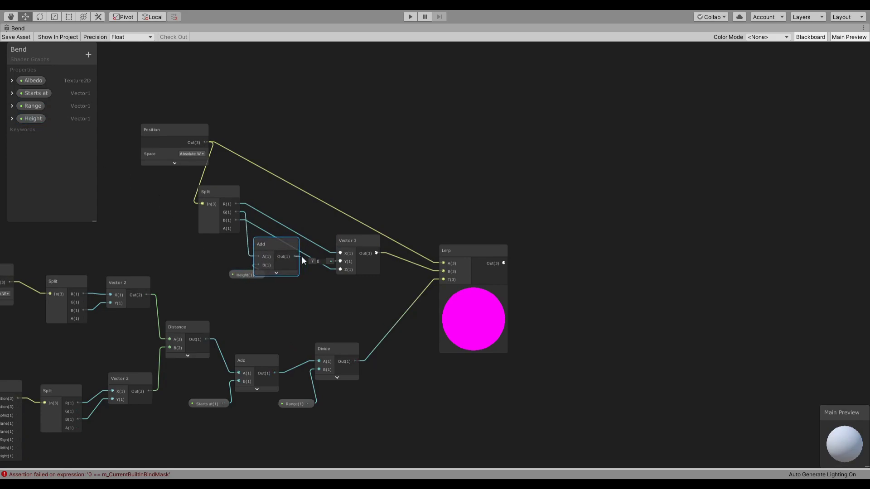
left_click_drag(339, 262, 340, 261)
left_click_drag(248, 277, 219, 262)
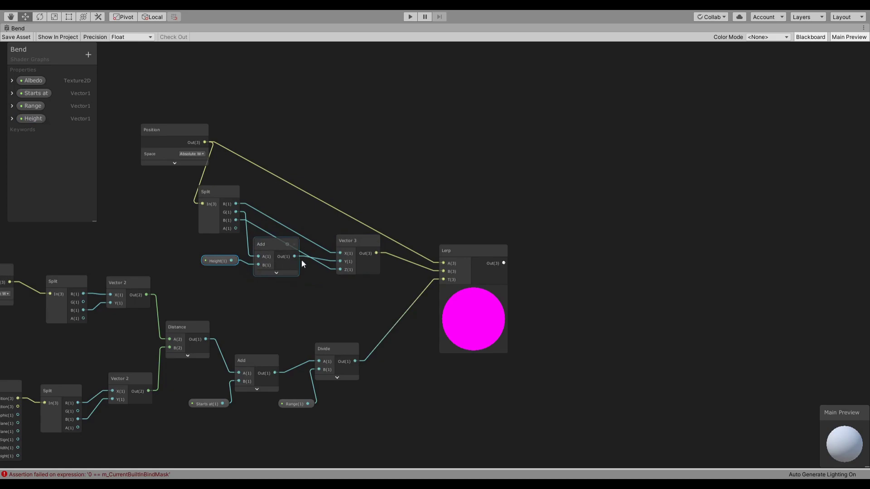
left_click_drag(160, 126, 151, 125)
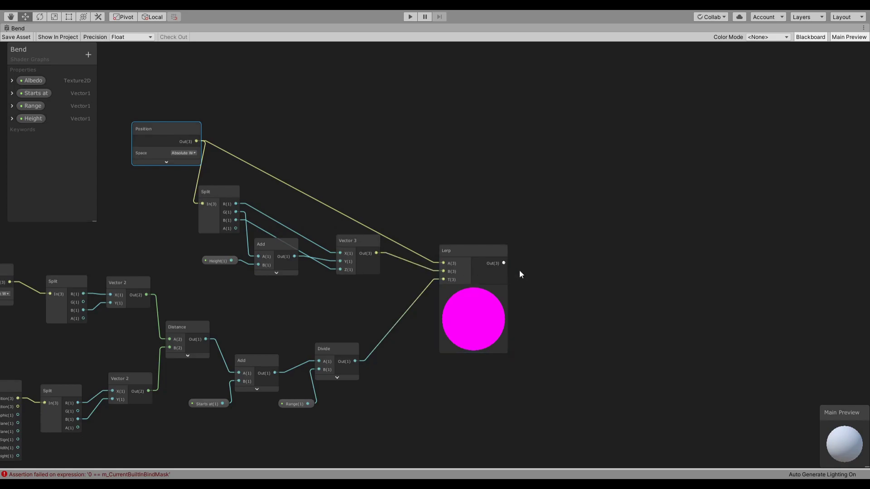
Move the PBR Master up beside the Lerp node and add a Transform node fed by Lerp's output.
scroll(524, 318, "down", 3)
middle_click_drag(482, 311, 340, 198)
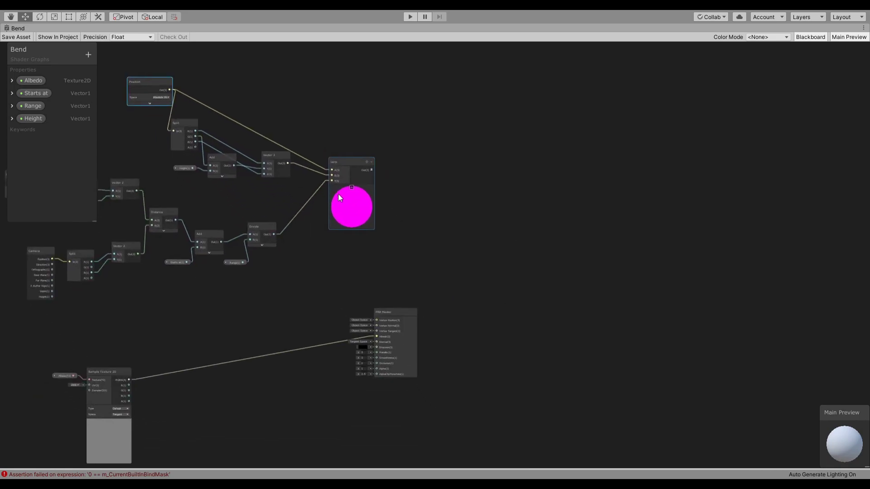
left_click_drag(407, 320, 492, 221)
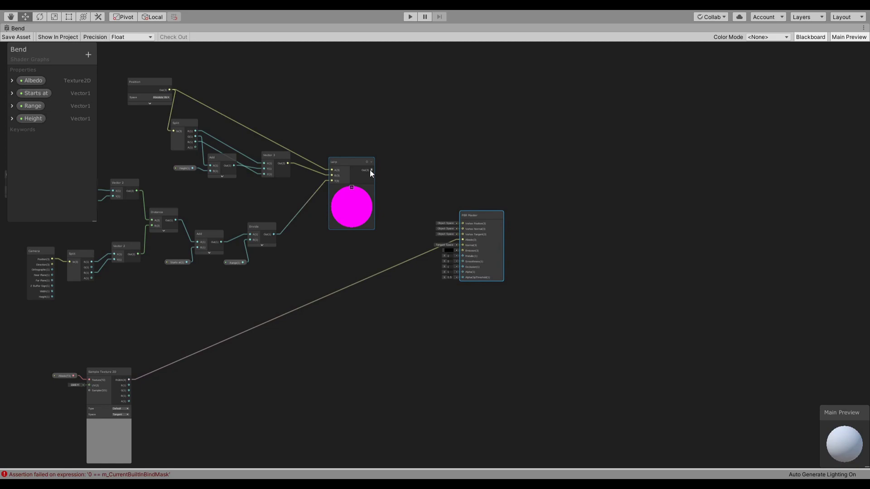
left_click_drag(371, 170, 417, 185)
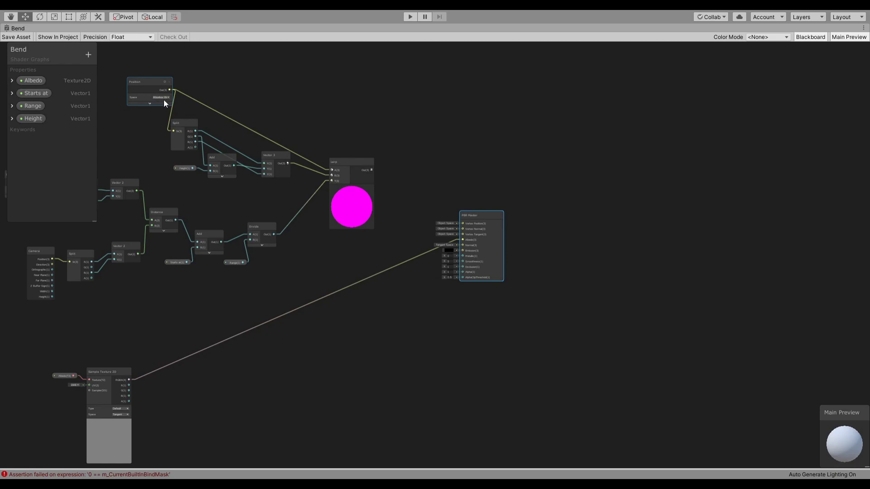
left_click(265, 104)
scroll(482, 172, "up", 5)
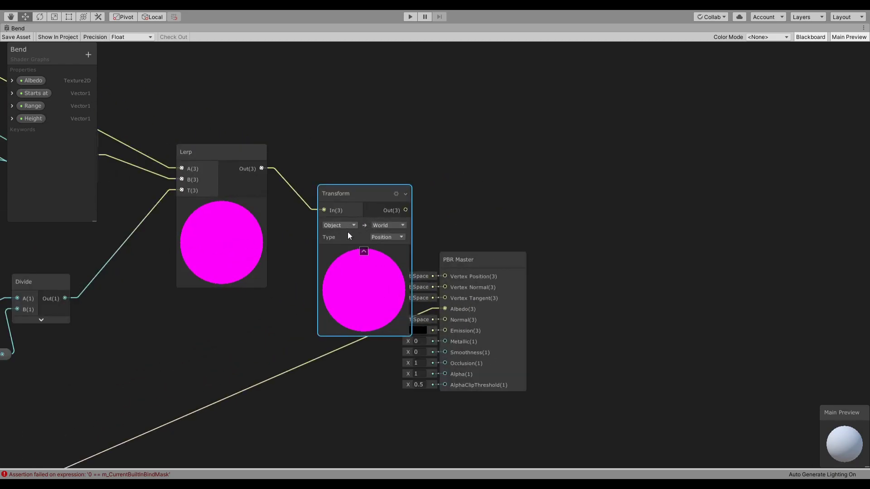
Set the Transform node to convert Absolute World to Object and connect its output to the PBR Master's Vertex Position.
left_click(357, 274)
left_click(392, 226)
left_click(395, 234)
left_click_drag(492, 263, 606, 265)
left_click_drag(405, 210, 559, 280)
scroll(405, 319, "down", 3)
middle_click_drag(405, 319, 549, 246)
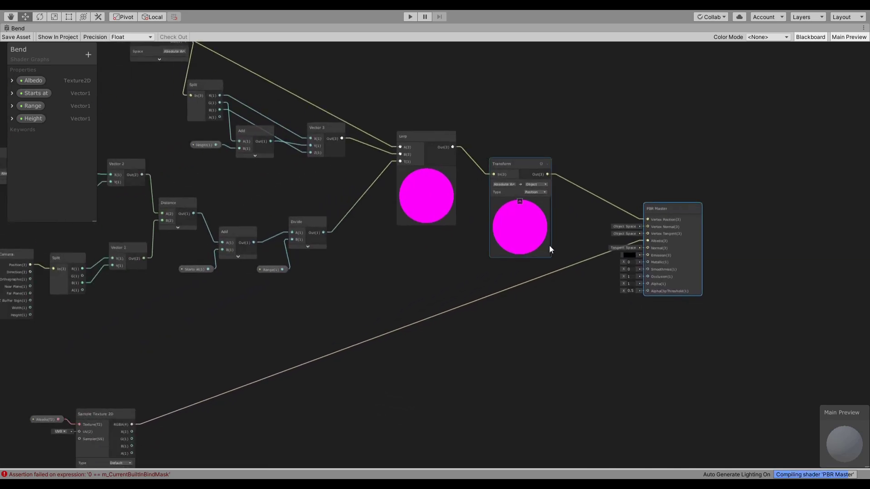
Save the Bend graph asset, restore the editor layout and show the Scene view.
scroll(373, 219, "down", 2)
left_click(15, 38)
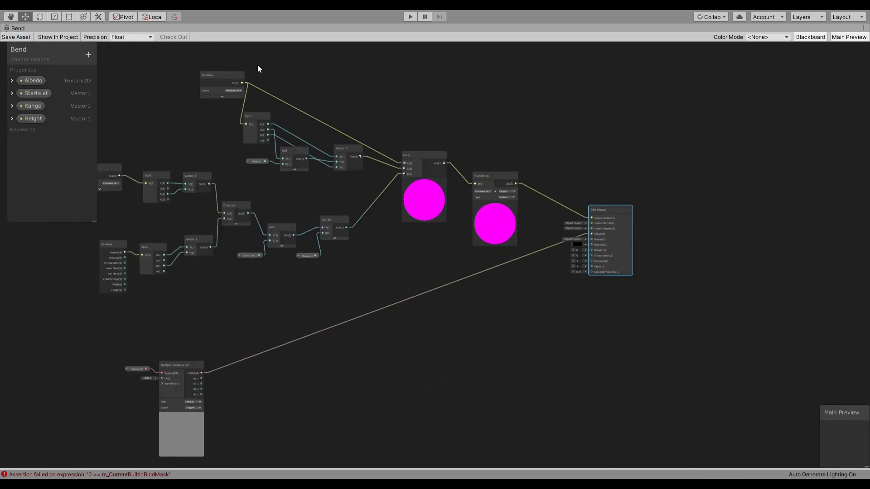
left_click(433, 81)
key("shift+space")
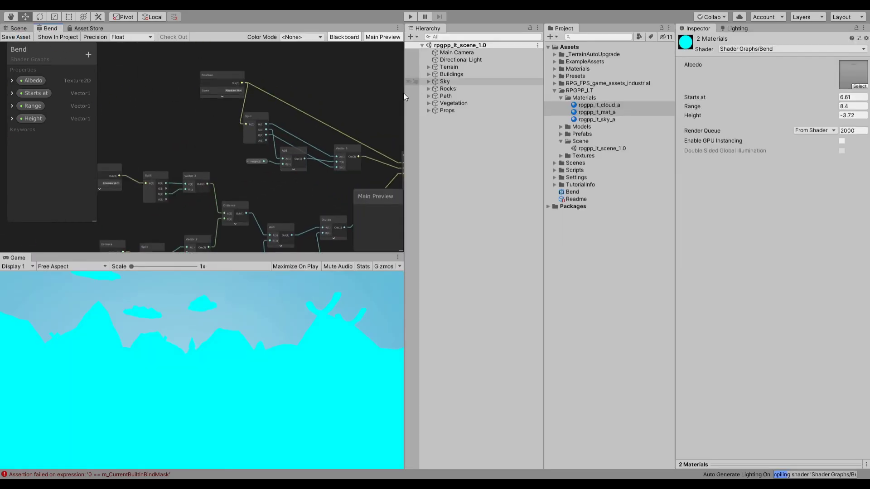
left_click(17, 28)
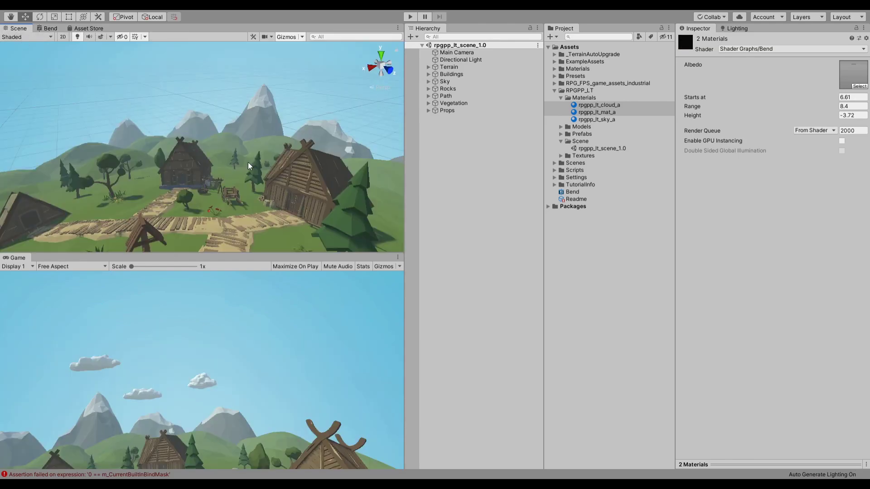
Select the Main Camera, collapse its Camera component and look around the village scene.
right_click_drag(248, 166, 353, 152)
left_click(482, 58)
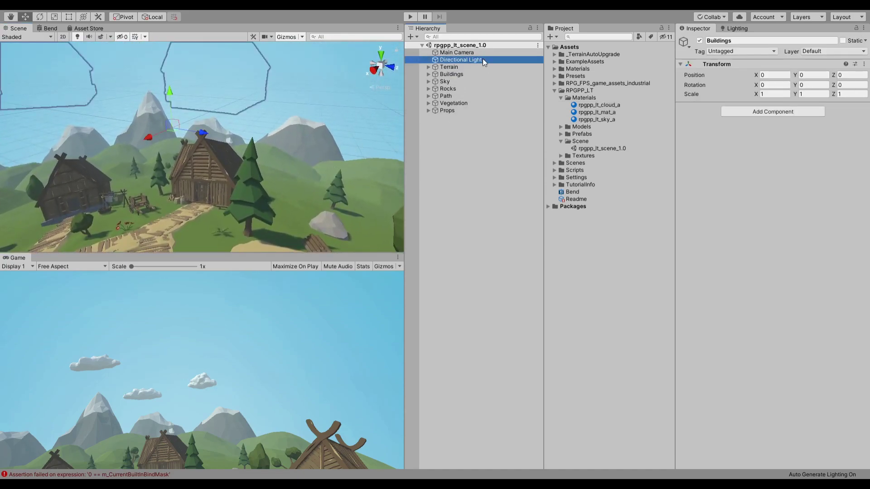
left_click(482, 55)
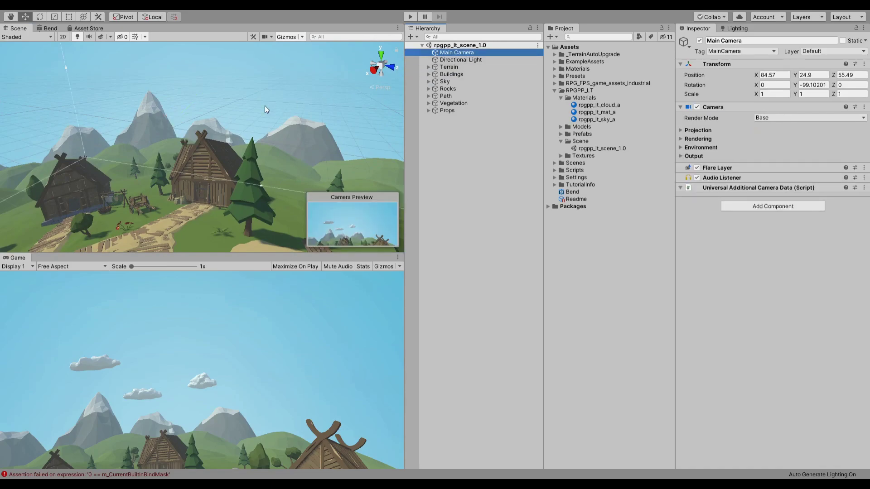
right_click_drag(264, 105, 148, 113)
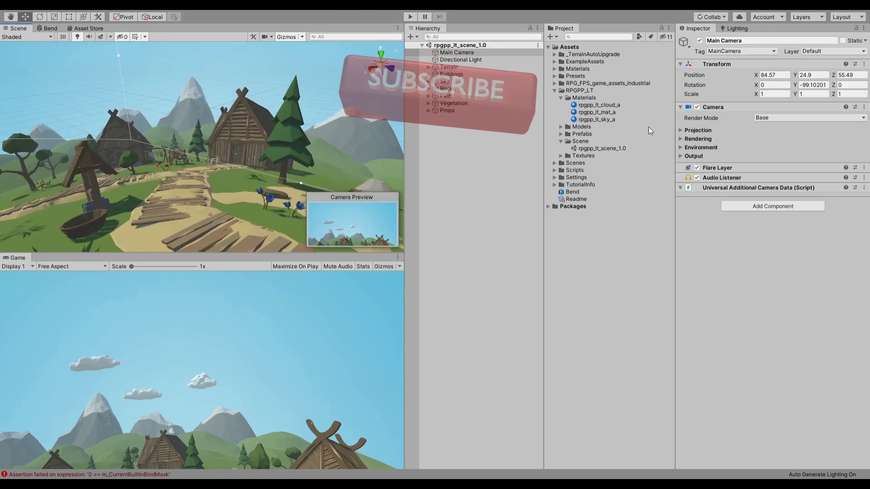
left_click(680, 108)
right_click_drag(254, 132, 262, 120)
Try a lower Starts at value on the rpgpp_lt_cloud_a and rpgpp_lt_mat_a materials together, and undo it.
left_click(598, 105)
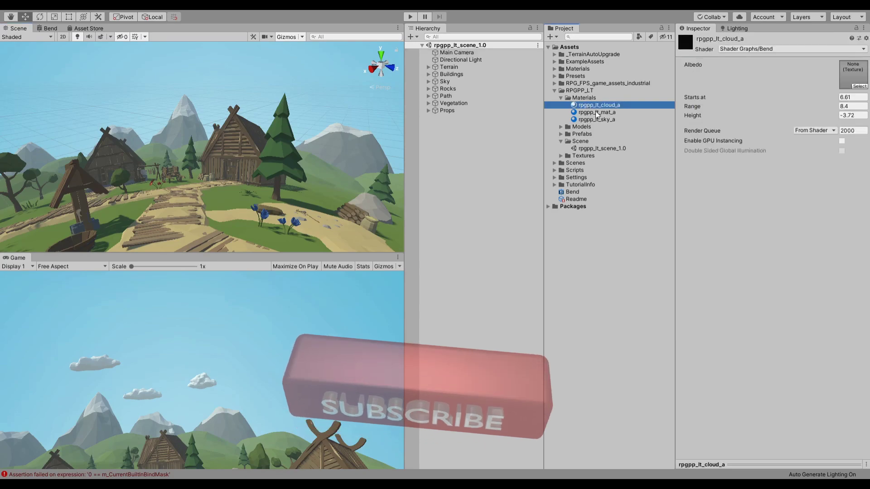
left_click(607, 113, "shift")
left_click_drag(784, 98, 714, 102)
key("ctrl+z")
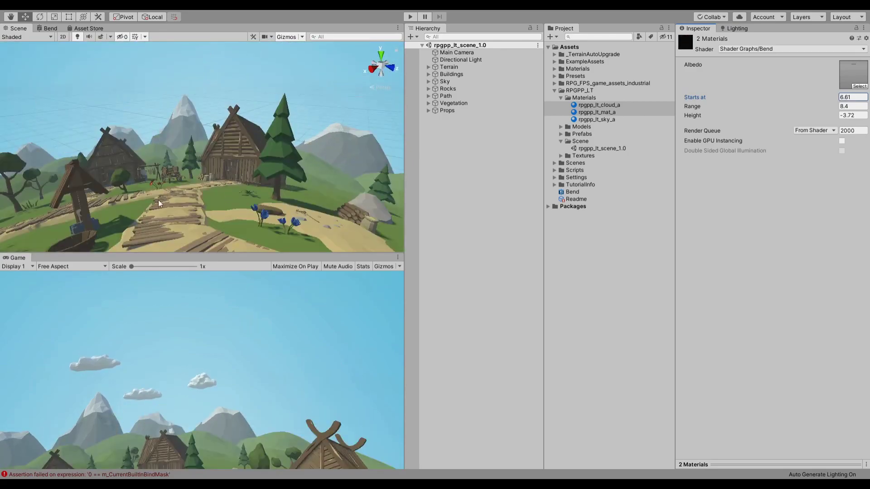
Reopen the Bend graph enlarged, shift the Lerp node aside, and add a Clamp node with Max 999 fed by the Divide output.
left_click(49, 30)
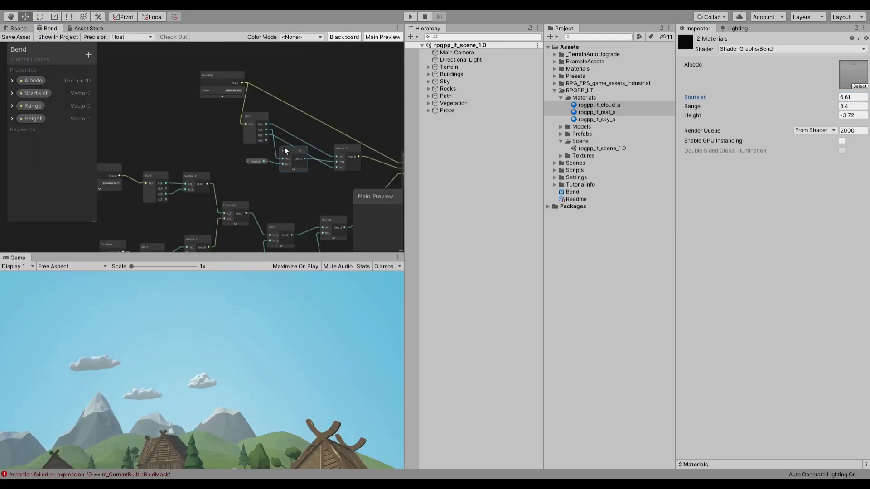
key("shift+space")
scroll(369, 185, "up", 3)
middle_click_drag(369, 186, 344, 232)
scroll(344, 254, "up", 2)
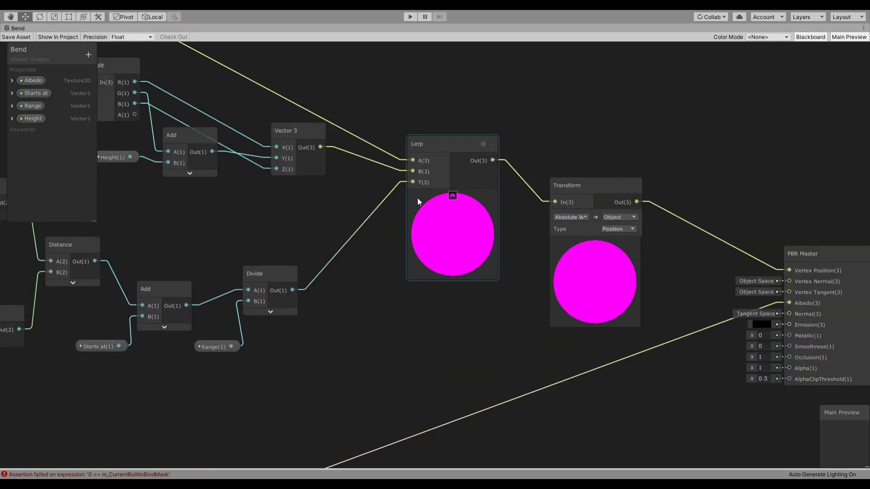
left_click_drag(433, 163, 467, 151)
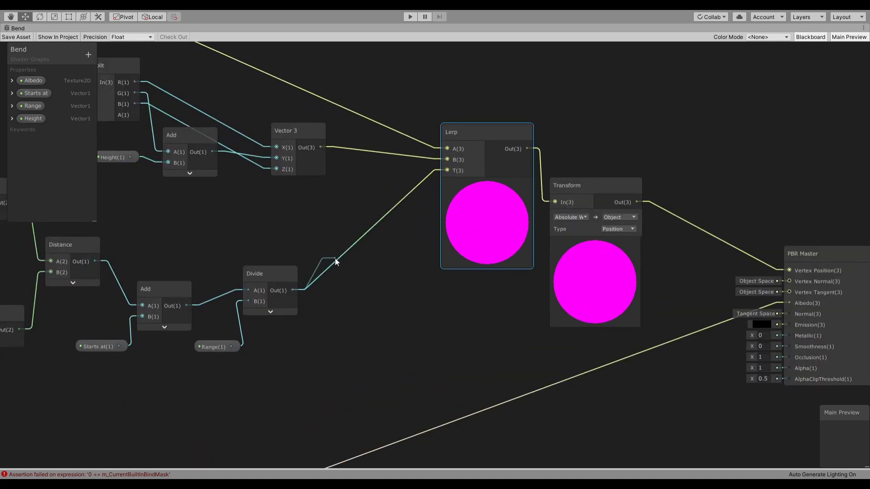
left_click_drag(335, 258, 336, 251)
key("Return")
left_click_drag(355, 252, 379, 246)
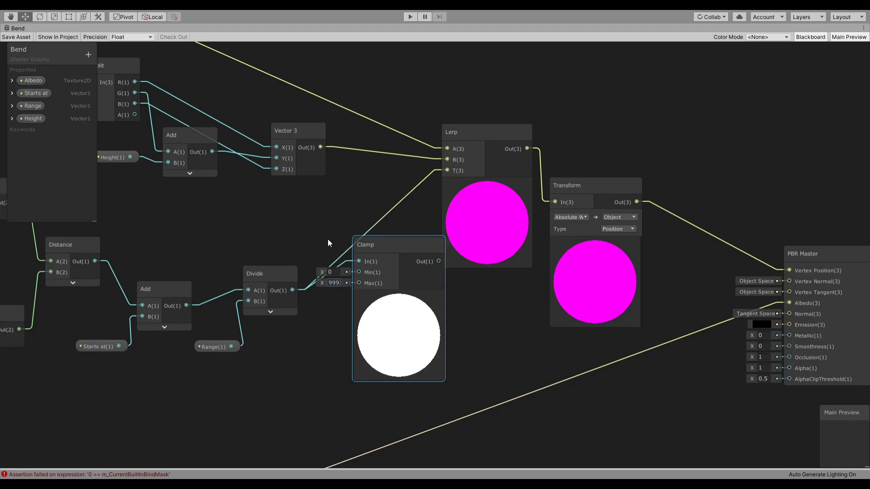
Connect the Clamp output to Lerp's T input, collapse the Clamp preview and nudge the node into place.
left_click_drag(450, 168, 451, 169)
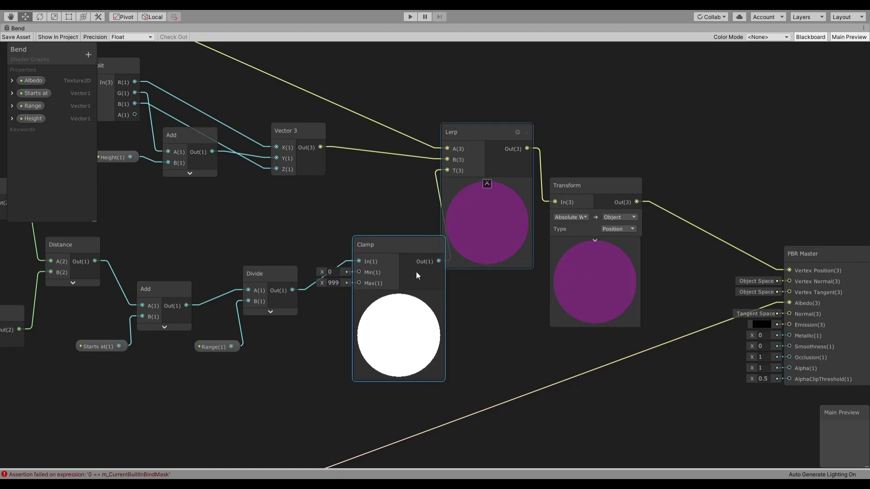
left_click(399, 297)
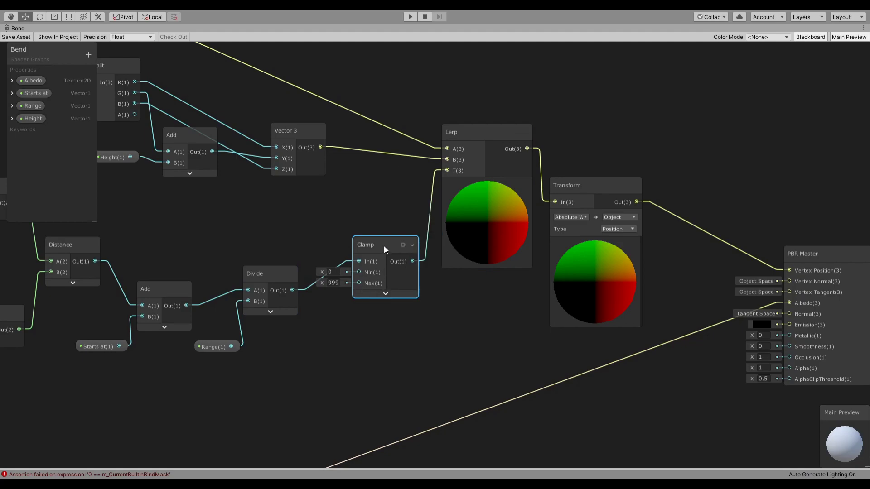
left_click_drag(384, 246, 379, 243)
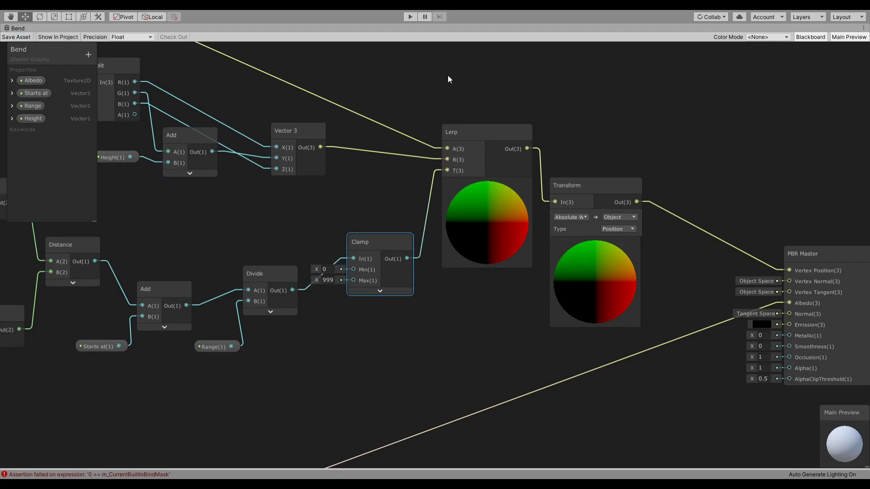
Return to the Scene view and set Starts at to -41.52 on the rpgpp_lt_cloud_a and rpgpp_lt_mat_a materials together.
key("shift+space")
left_click(19, 29)
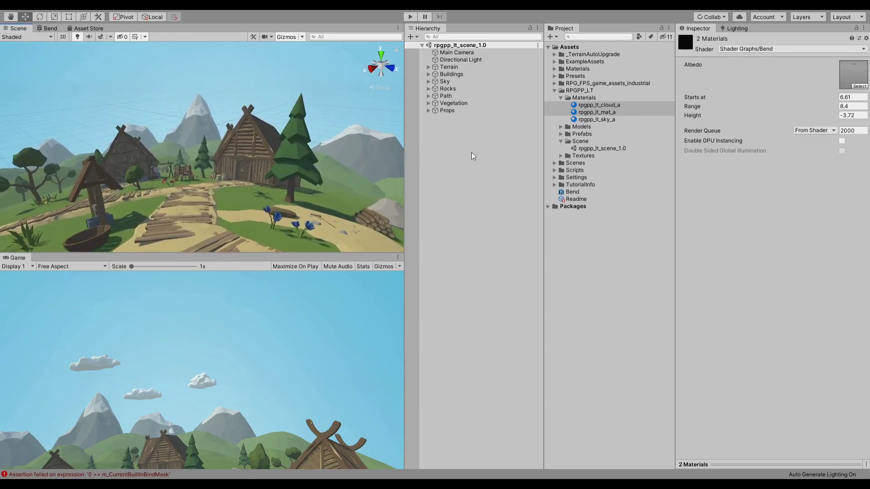
left_click(608, 105)
left_click(607, 111, "ctrl")
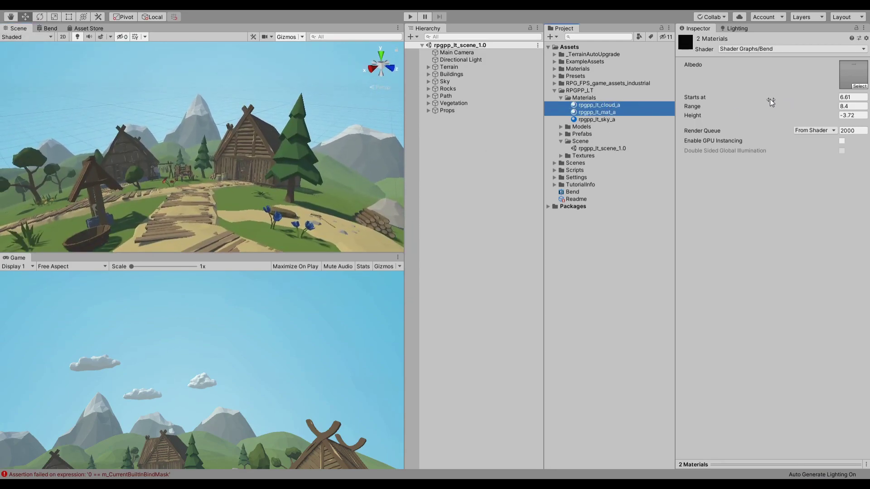
left_click_drag(770, 99, 504, 97)
Check the bending from several viewpoints in the village and adjust Starts at on both materials to -14.15.
right_click_drag(231, 134, 359, 99)
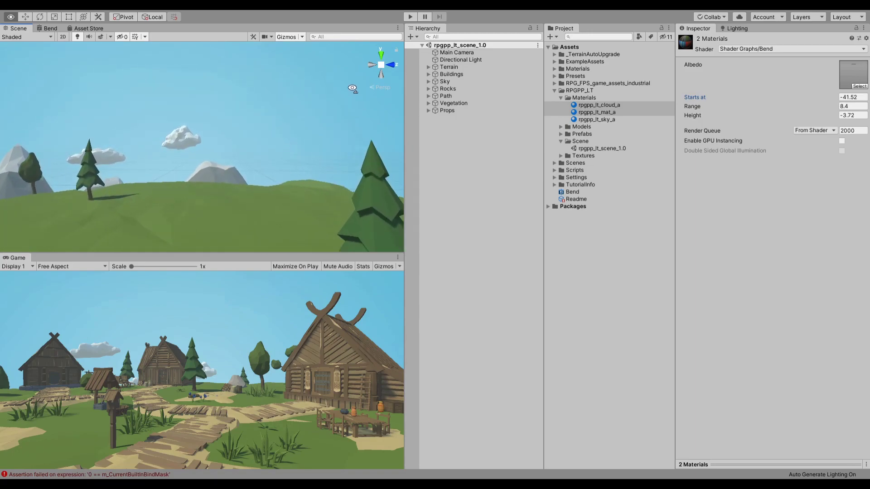
right_click_drag(268, 90, 743, 102)
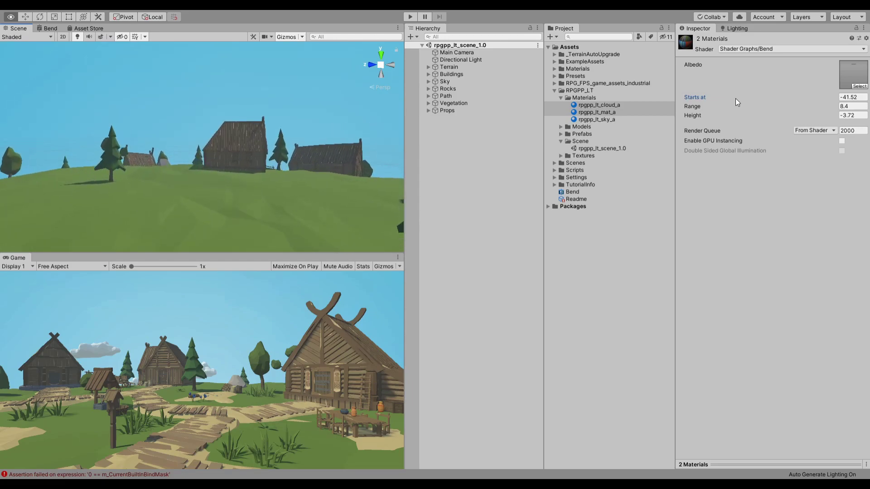
key("w")
right_click_drag(721, 93, 334, 102)
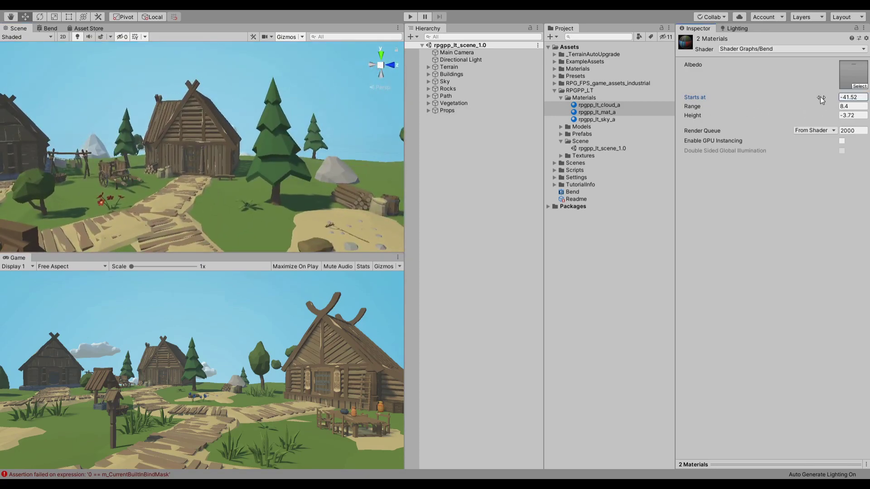
left_click_drag(47, 96, 70, 95)
mouse_move(793, 108)
left_mouse_down()
mouse_move(821, 108)
mouse_move(800, 110)
left_mouse_up()
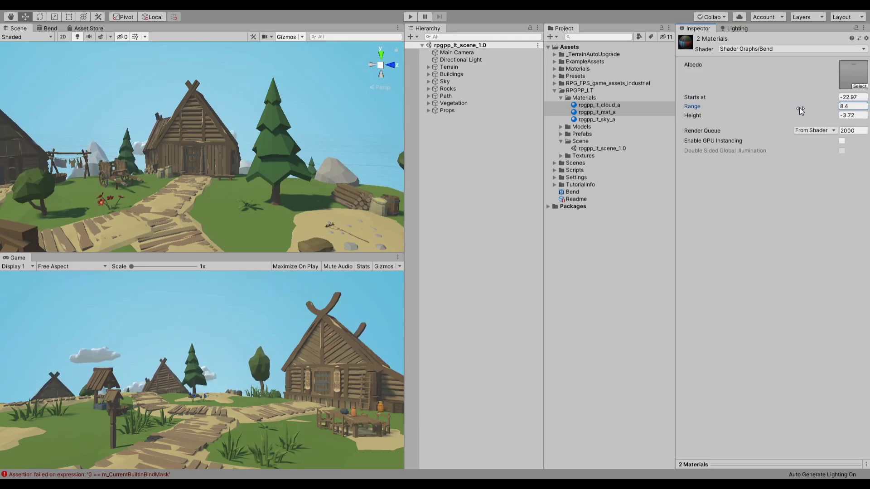
left_click_drag(800, 101, 772, 101)
left_click_drag(681, 99, 853, 102)
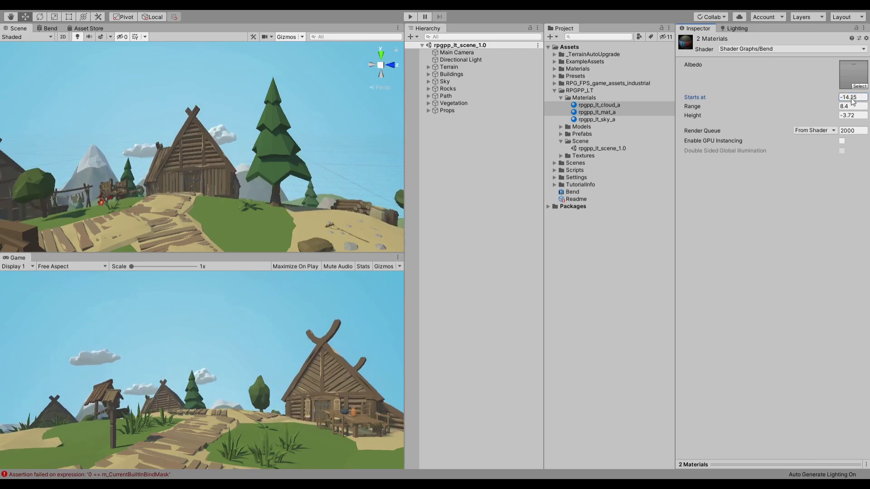
Set Height to 3.19 on the rpgpp_lt_cloud_a and rpgpp_lt_mat_a materials, checking the bend from several viewpoints.
right_click_drag(261, 130, 140, 152)
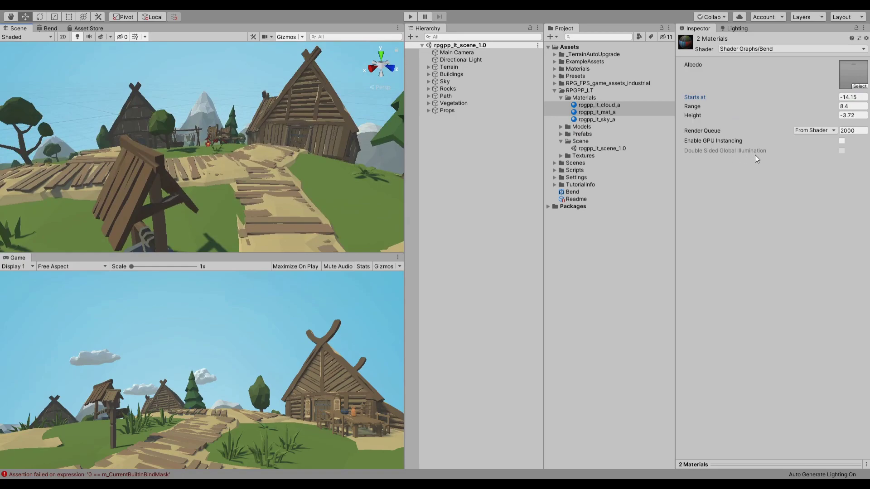
left_click_drag(802, 115, 814, 117)
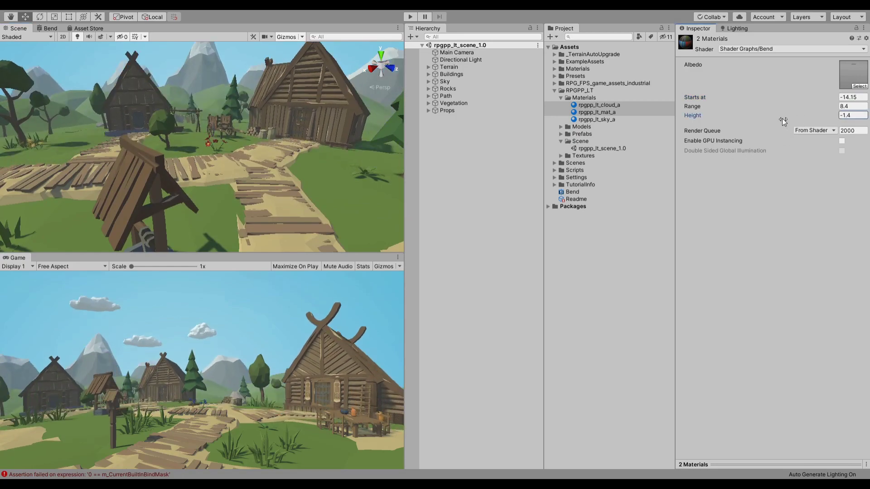
right_click_drag(240, 169, 261, 136)
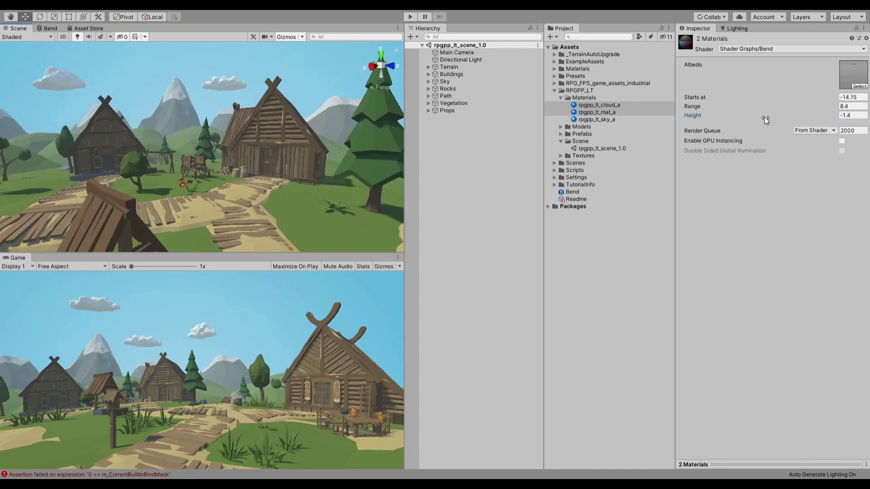
left_click_drag(765, 118, 800, 114)
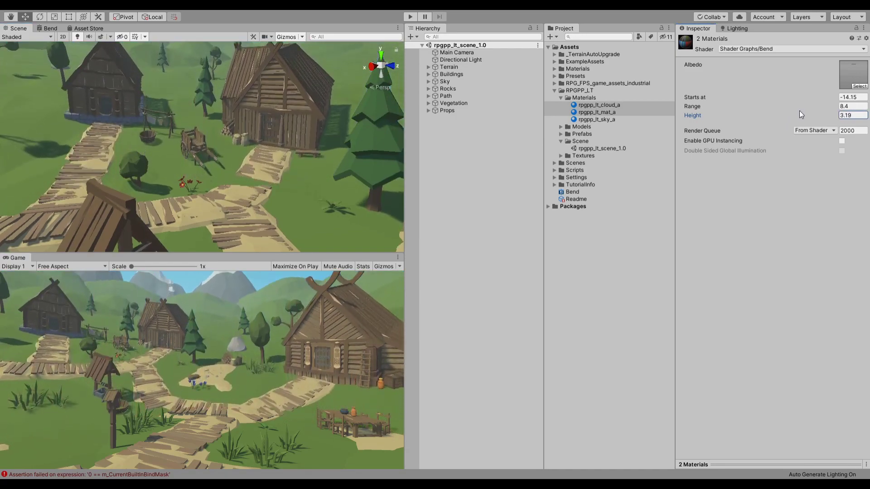
right_click_drag(350, 144, 523, 144)
key("shift+space")
key("shift+space")
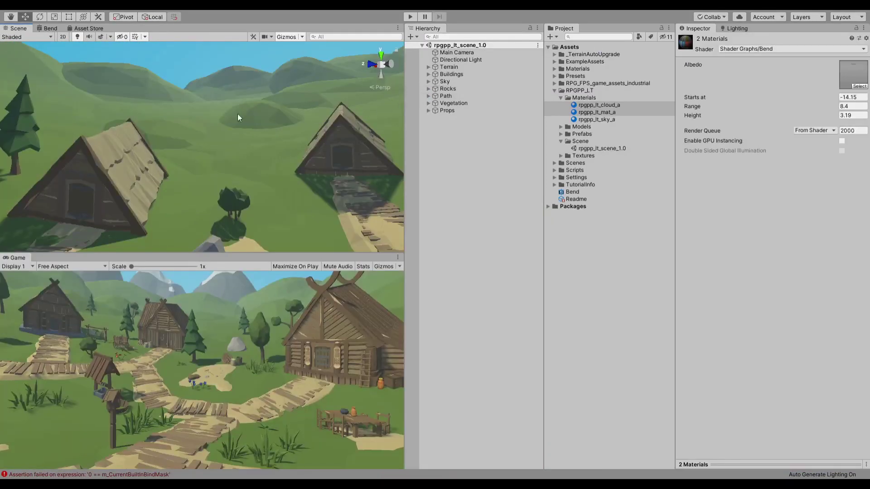
In the Bend graph, connect the R outputs of the Position and Camera Split nodes directly to Distance's A and B inputs, and save the asset.
left_click(47, 29)
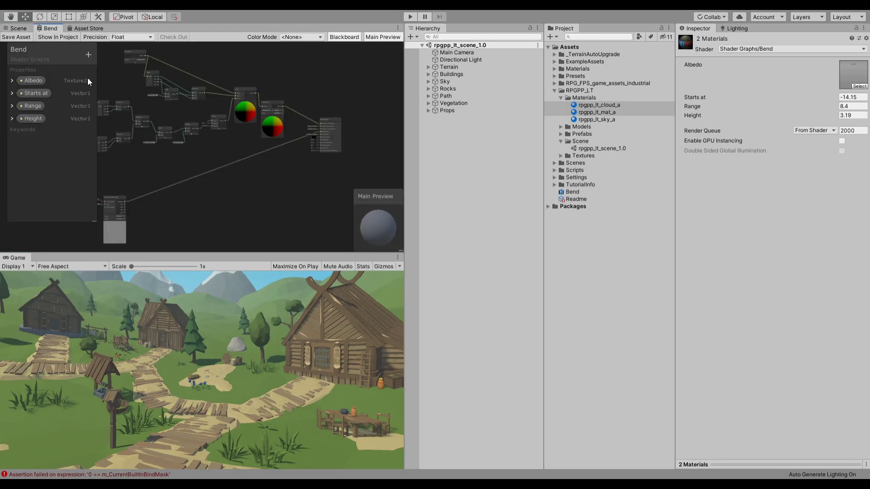
middle_click_drag(202, 131, 295, 220)
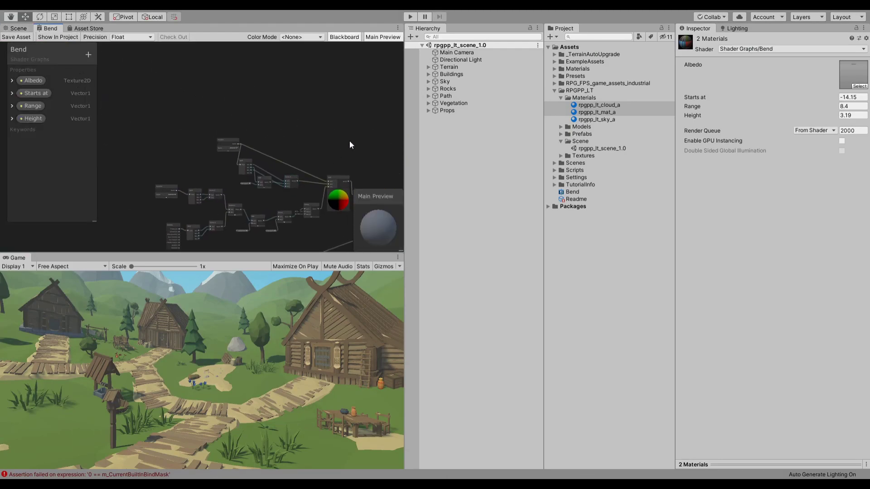
key("shift+space")
scroll(351, 143, "up", 6)
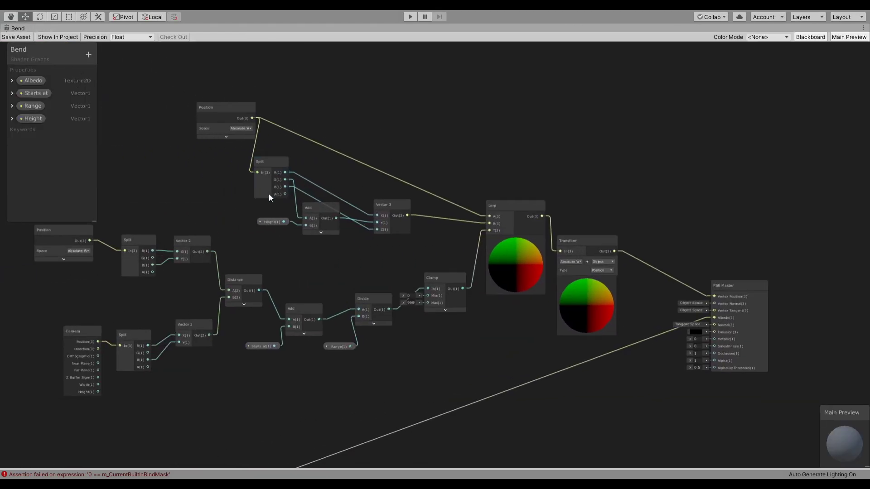
middle_click_drag(124, 215, 317, 175)
scroll(316, 176, "up", 2)
middle_click_drag(374, 185, 350, 144)
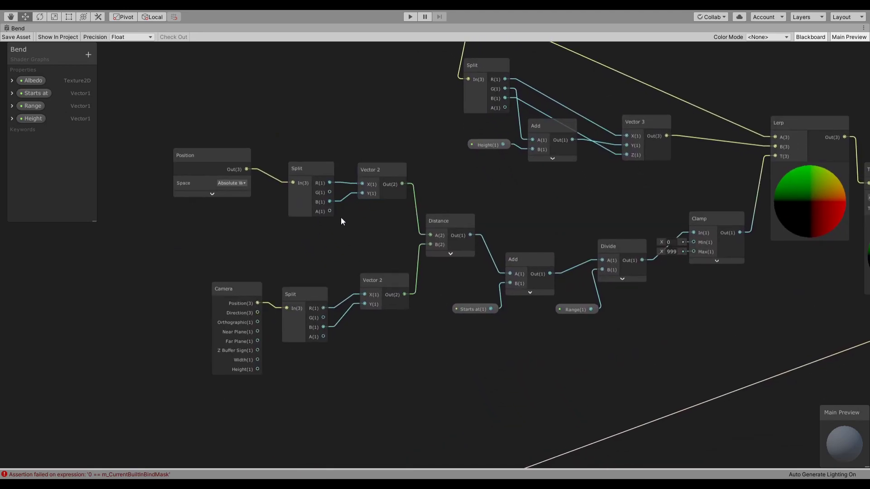
left_click_drag(329, 183, 425, 232)
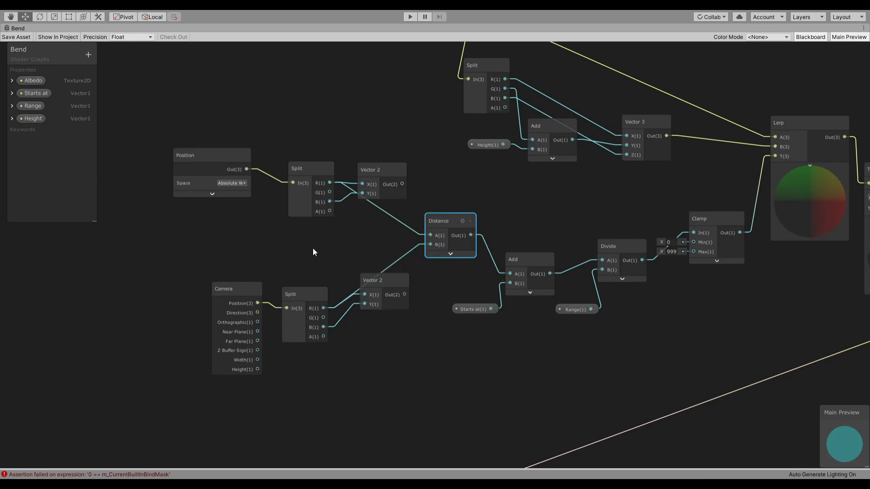
left_click(314, 92)
key("ctrl+s")
key("shift+space")
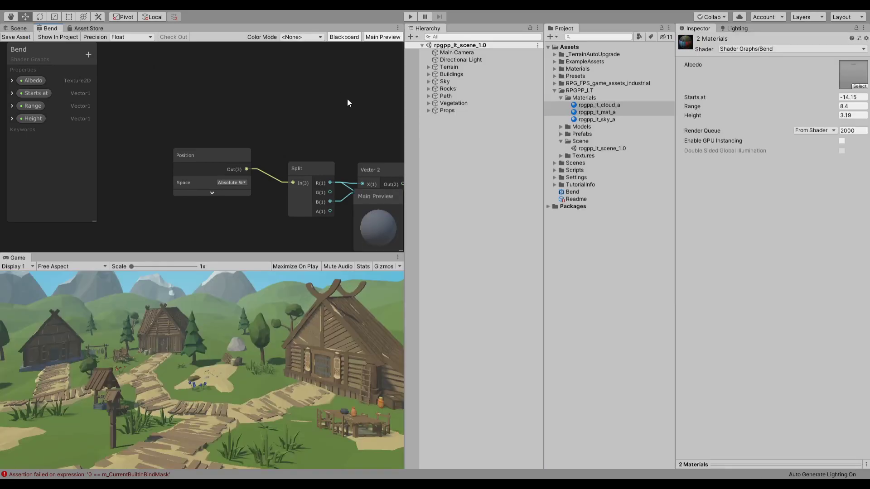
Return to the Scene view and examine the single-axis bending around the village houses in an enlarged view.
left_click(18, 28)
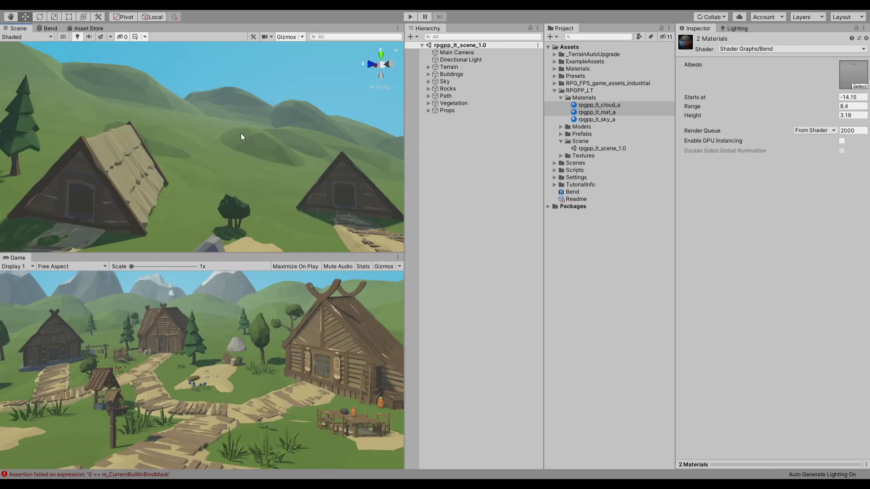
right_click_drag(240, 133, 150, 169)
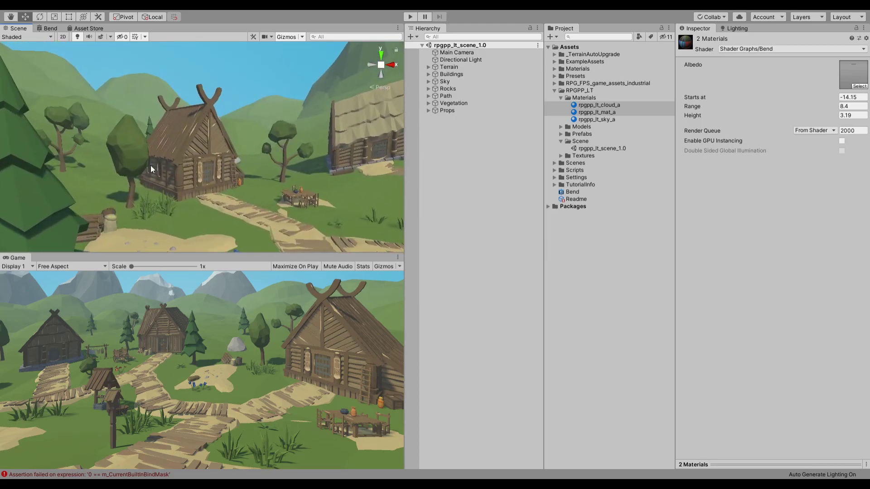
left_click(51, 28)
left_click(17, 29)
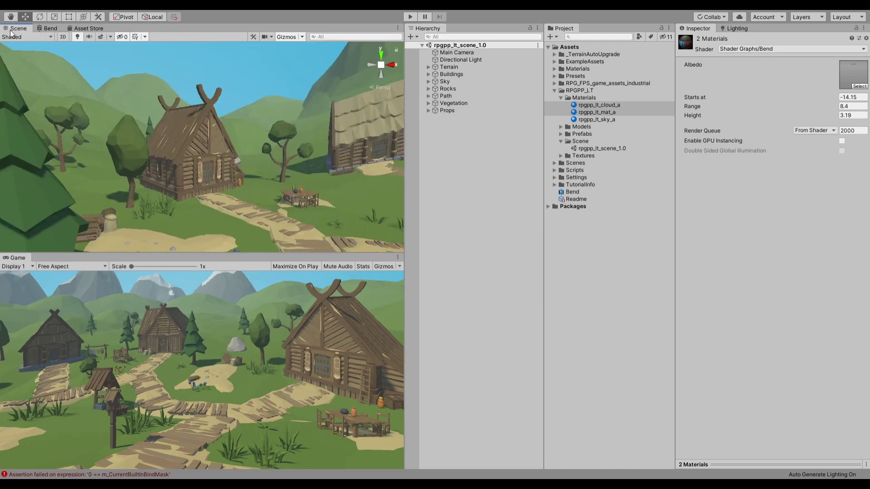
left_click(203, 94)
left_click(287, 71)
key("shift+space")
right_click_drag(287, 70, 354, 145)
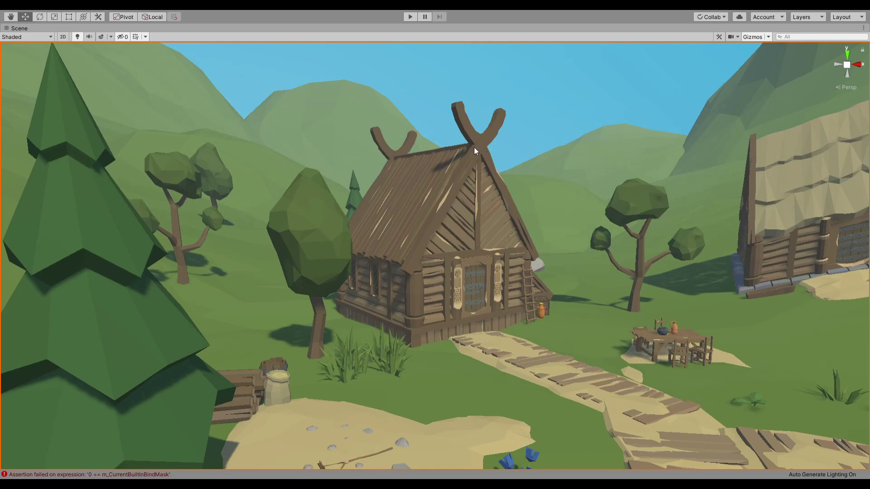
right_click_drag(474, 148, 538, 162)
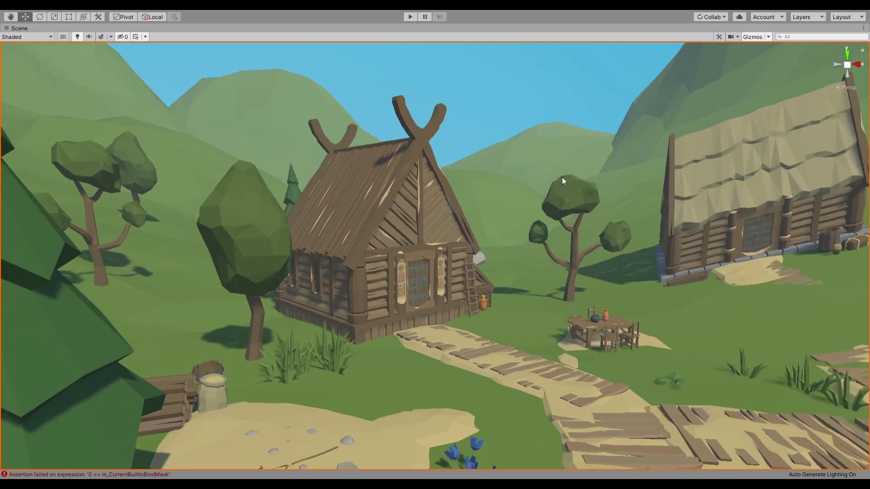
right_click_drag(569, 194, 572, 200)
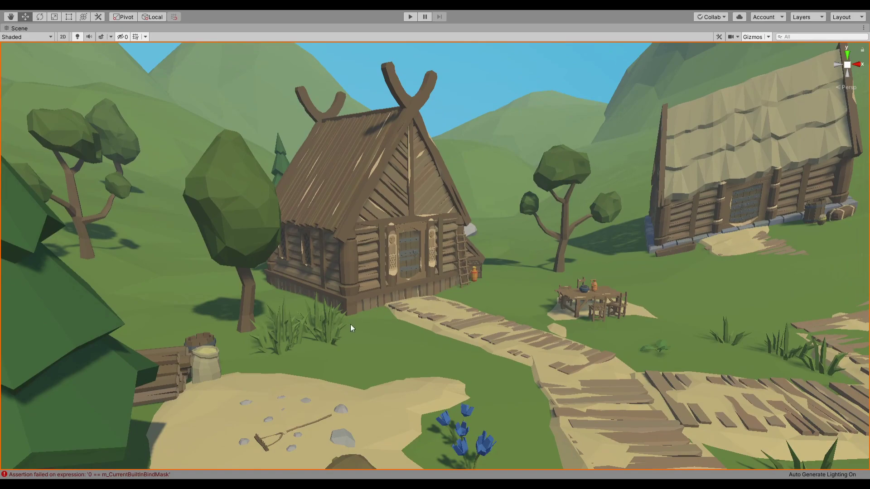
key("shift+space")
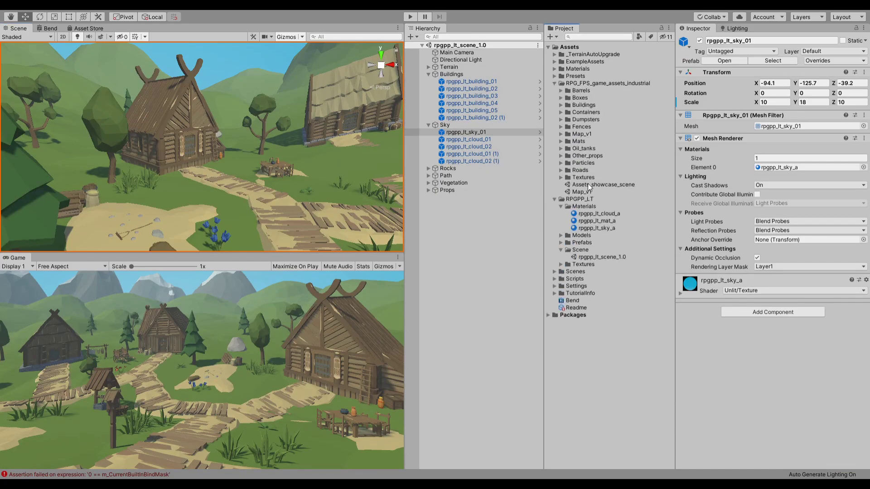
Open the Map_v1 scene and examine how the Bend shader deforms its industrial buildings in an enlarged Scene view.
double_click(588, 184)
double_click(584, 191)
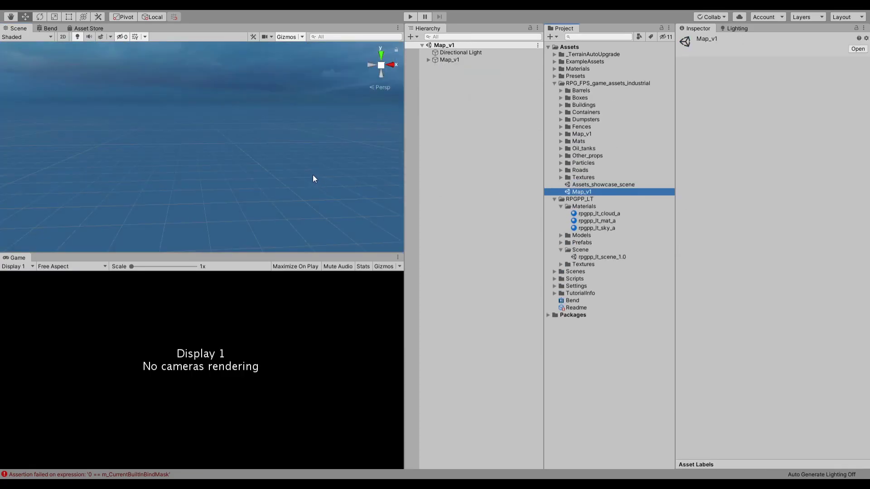
right_click_drag(243, 146, 428, 173)
left_click(304, 134)
left_click(333, 100)
key("shift+space")
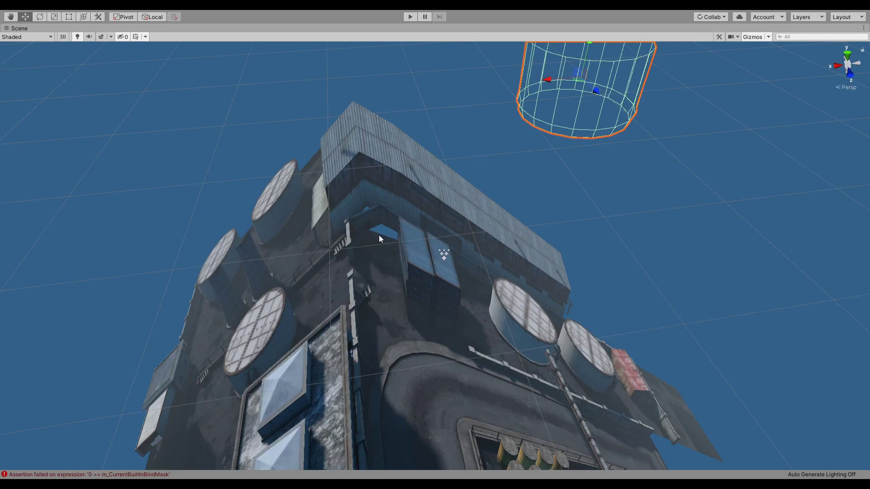
mouse_move(379, 235)
right_mouse_down()
mouse_move(378, 253)
mouse_move(383, 240)
right_mouse_up()
key("shift+space")
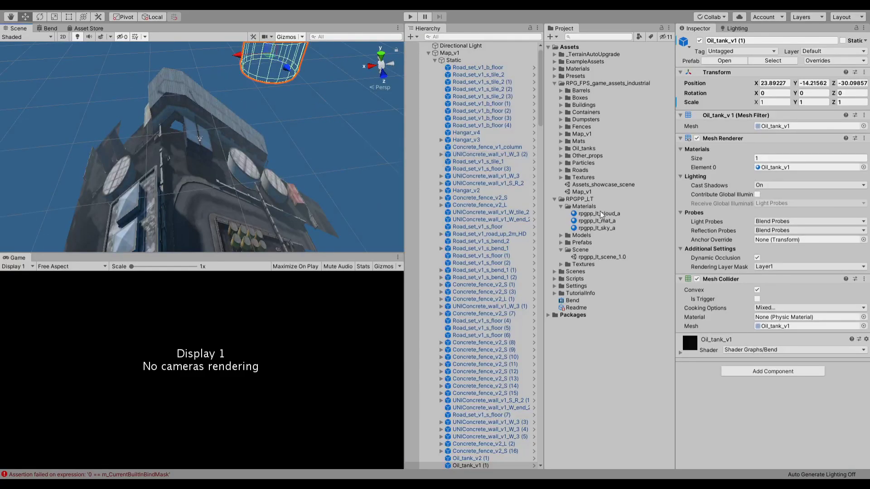
Reopen rpgpp_lt_scene_1.0 and survey the bent village in an enlarged Scene view.
double_click(590, 257)
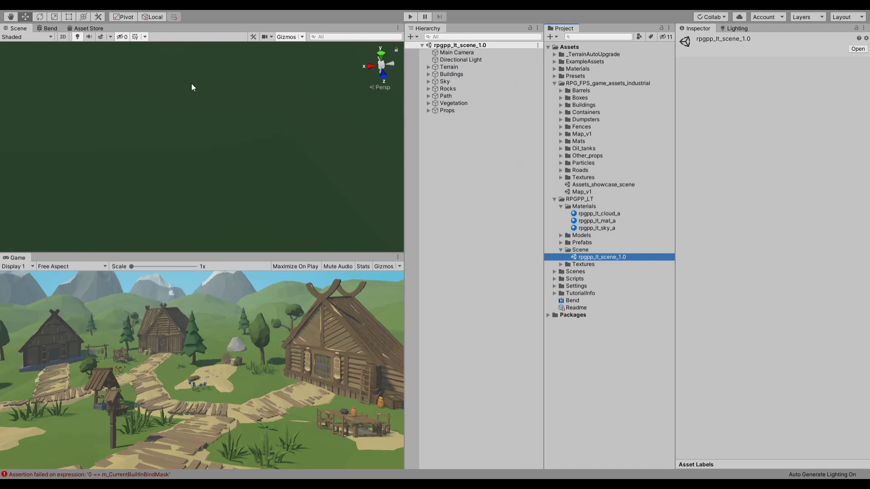
left_click(174, 77)
key("shift+space")
right_click_drag(411, 208, 584, 105)
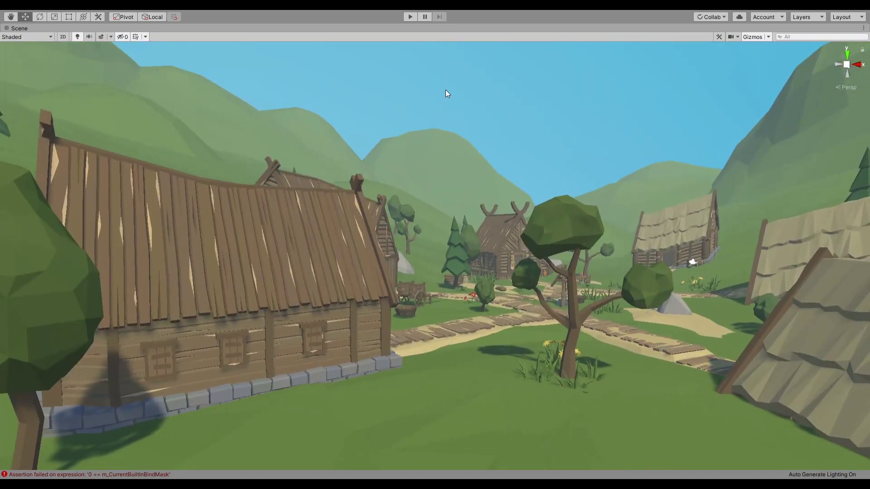